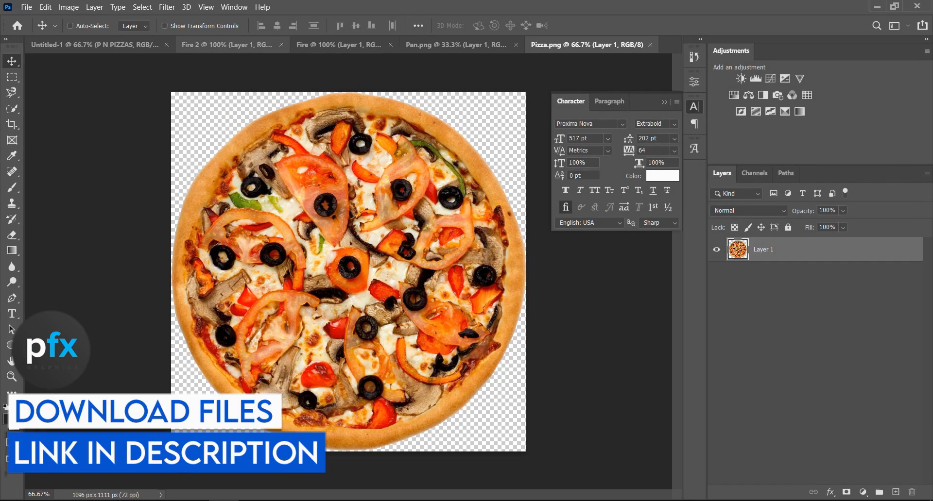
Copy the pan image from Pan.png and paste it into the Untitled-1 document
{"action": "left_click", "coordinate": [226, 45]}
{"action": "left_click", "coordinate": [459, 44]}
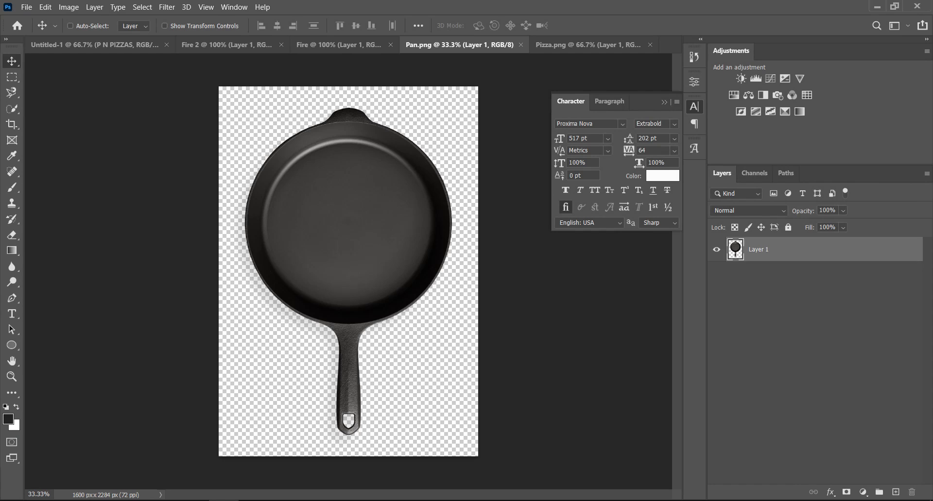
{"action": "left_click", "coordinate": [664, 102]}
{"action": "key", "text": "ctrl+c"}
{"action": "left_click", "coordinate": [94, 45]}
{"action": "key", "text": "ctrl+v"}
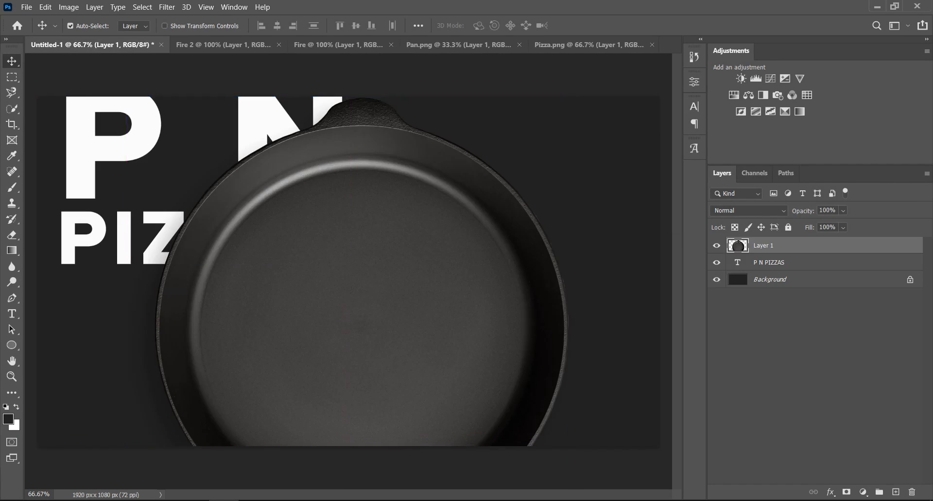
Scale the pan to about 25%, rotate it to about -28°, and fit it into the gap between P and N
{"action": "key", "text": "ctrl+t"}
{"action": "left_click_drag", "start_coordinate": [568, 98], "coordinate": [317, 371]}
{"action": "left_click_drag", "start_coordinate": [265, 440], "coordinate": [222, 129]}
{"action": "left_click_drag", "start_coordinate": [326, 96], "coordinate": [197, 294]}
{"action": "left_click_drag", "start_coordinate": [147, 333], "coordinate": [200, 137]}
{"action": "left_click_drag", "start_coordinate": [267, 290], "coordinate": [310, 238]}
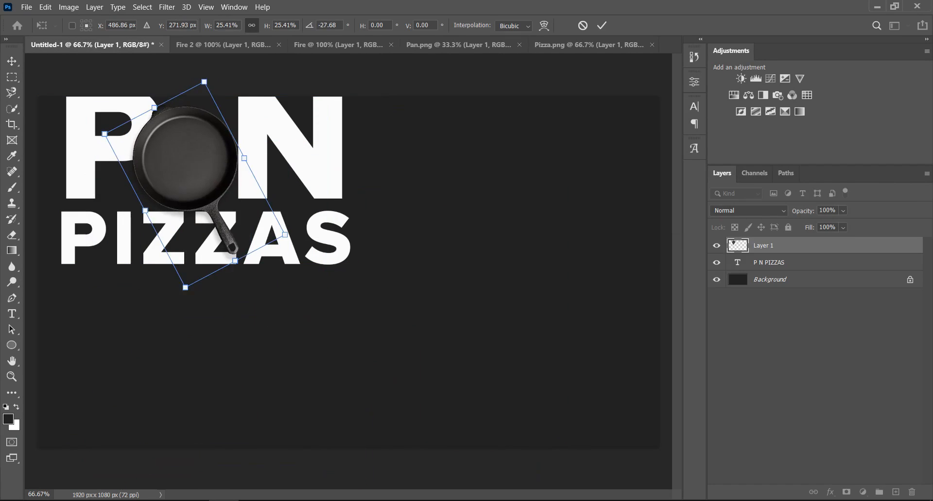
{"action": "left_click_drag", "start_coordinate": [194, 154], "coordinate": [205, 146]}
{"action": "left_click_drag", "start_coordinate": [308, 222], "coordinate": [305, 228]}
{"action": "key", "text": "Return"}
Move the pan and the P N PIZZAS text together to the canvas's left half and enlarge both slightly
{"action": "left_click", "coordinate": [768, 263], "text": "shift"}
{"action": "left_click_drag", "start_coordinate": [317, 171], "coordinate": [430, 217]}
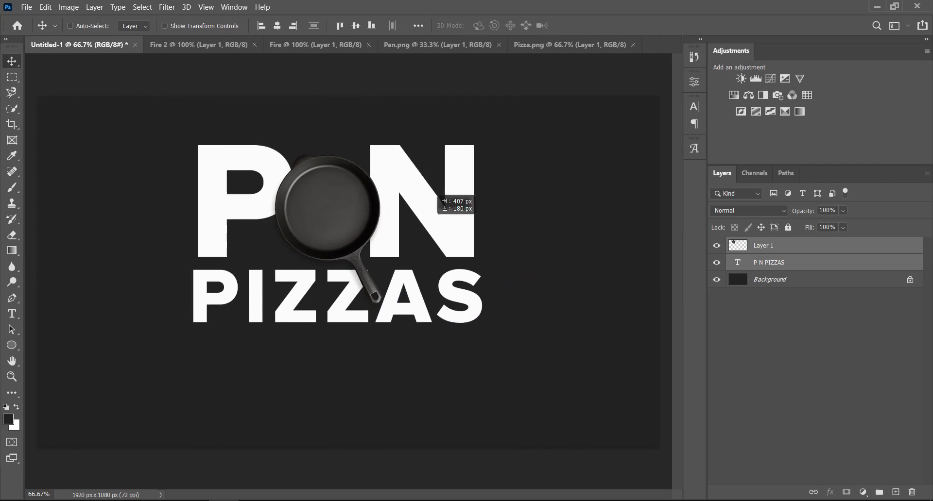
{"action": "key", "text": "ctrl+t"}
{"action": "left_click_drag", "start_coordinate": [483, 144], "coordinate": [608, 67]}
{"action": "left_click_drag", "start_coordinate": [491, 165], "coordinate": [445, 205]}
{"action": "left_click_drag", "start_coordinate": [564, 105], "coordinate": [433, 186]}
{"action": "left_click_drag", "start_coordinate": [391, 246], "coordinate": [306, 232]}
{"action": "left_click_drag", "start_coordinate": [348, 351], "coordinate": [388, 376]}
{"action": "left_click_drag", "start_coordinate": [340, 276], "coordinate": [341, 272]}
{"action": "key", "text": "Return"}
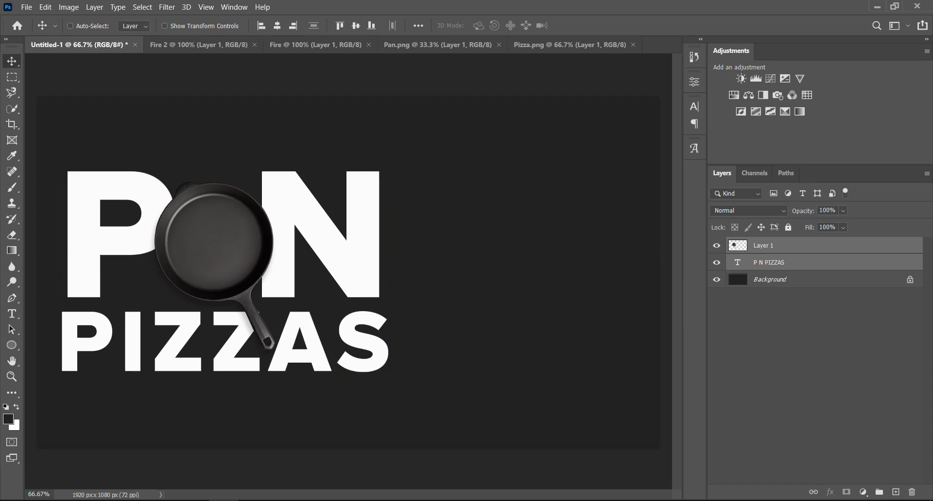
Nudge only the pan layer slightly left and down to center it between P and N
{"action": "left_click", "coordinate": [796, 246]}
{"action": "key", "text": "Left"}
{"action": "key", "text": "Left"}
{"action": "key", "text": "Left"}
{"action": "key", "text": "Left"}
{"action": "key", "text": "Left"}
{"action": "key", "text": "Left"}
{"action": "key", "text": "Left"}
{"action": "key", "text": "Down"}
{"action": "key", "text": "Down"}
{"action": "key", "text": "Down"}
{"action": "key", "text": "Down"}
Add a drop shadow to the pan with Multiply blending, 22% opacity, 0 px distance, 22% spread and 150 px size
{"action": "right_click", "coordinate": [798, 246]}
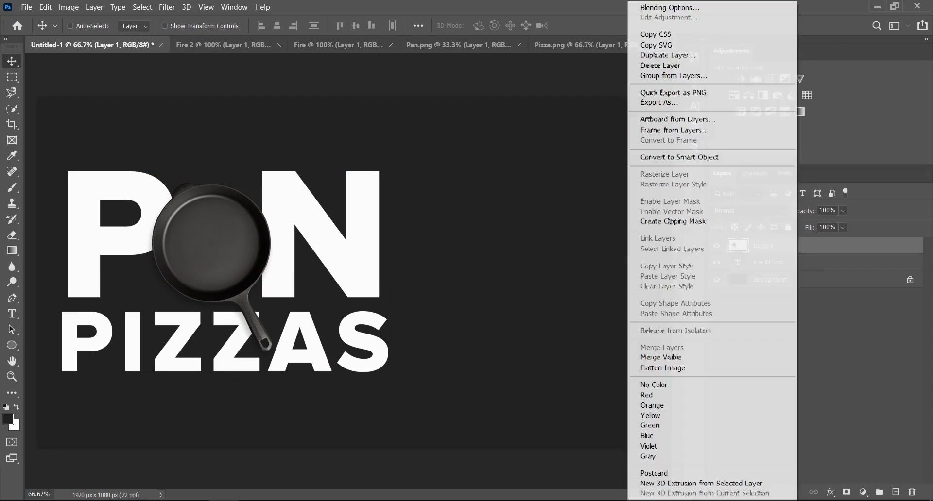
{"action": "left_click", "coordinate": [749, 7]}
{"action": "left_click", "coordinate": [490, 296]}
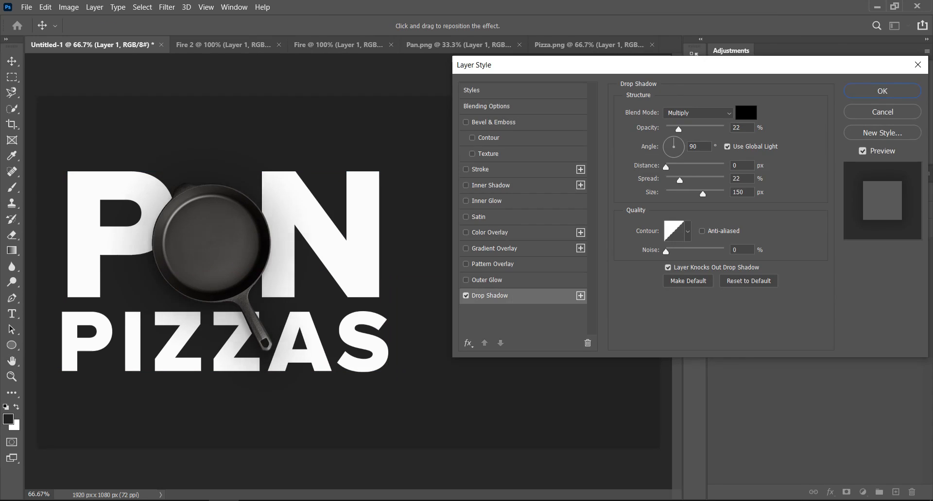
{"action": "left_click", "coordinate": [882, 91]}
Bring the fire footage from the Fire document into Untitled-1 and enlarge it to 111.45% over the lettering
{"action": "left_click", "coordinate": [339, 45]}
{"action": "left_click_drag", "start_coordinate": [398, 224], "coordinate": [309, 243]}
{"action": "key", "text": "ctrl+t"}
{"action": "key", "text": "Return"}
{"action": "left_click_drag", "start_coordinate": [414, 373], "coordinate": [456, 396]}
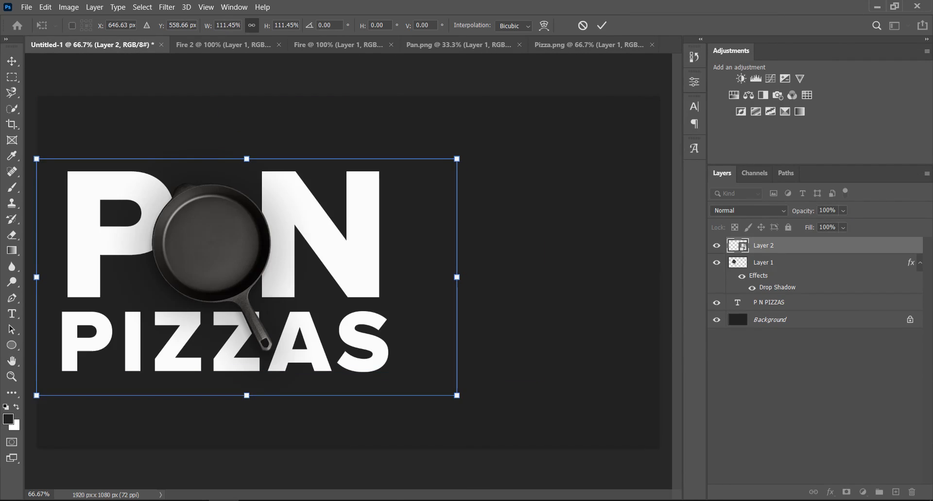
{"action": "key", "text": "Return"}
Create a video timeline for the document and play back the fire layer clipped to the pan
{"action": "left_click", "coordinate": [234, 7]}
{"action": "left_click", "coordinate": [275, 389]}
{"action": "left_click", "coordinate": [348, 427]}
{"action": "left_click", "coordinate": [73, 362]}
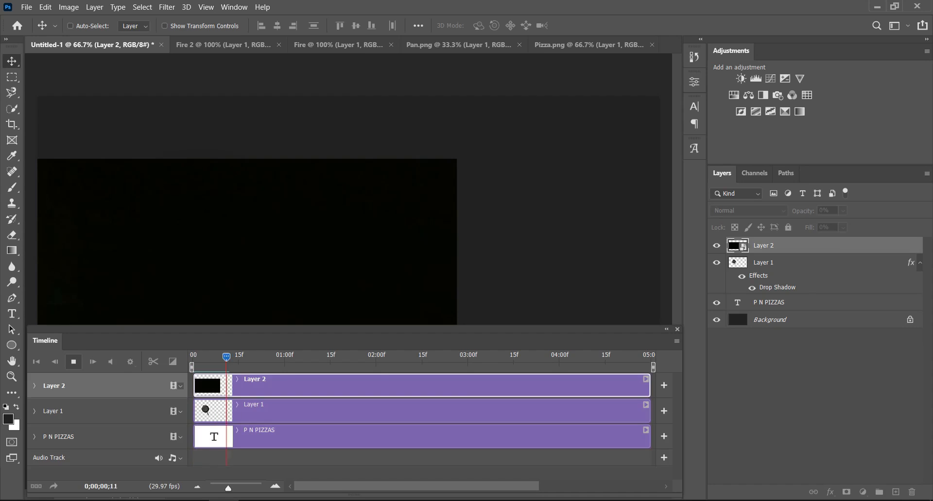
{"action": "key", "text": "space"}
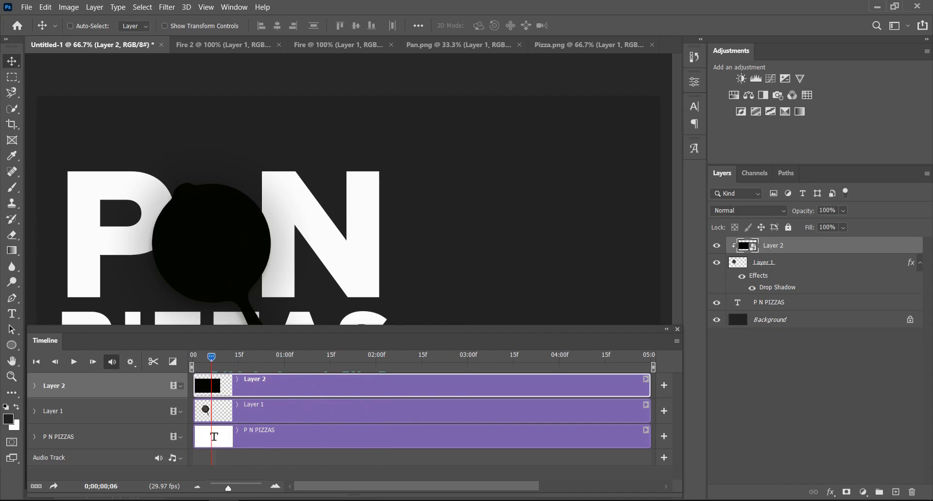
{"action": "key", "text": "space"}
{"action": "key", "text": "space"}
Try merging the pan layer with the P N PIZZAS text layer
{"action": "left_click", "coordinate": [791, 263]}
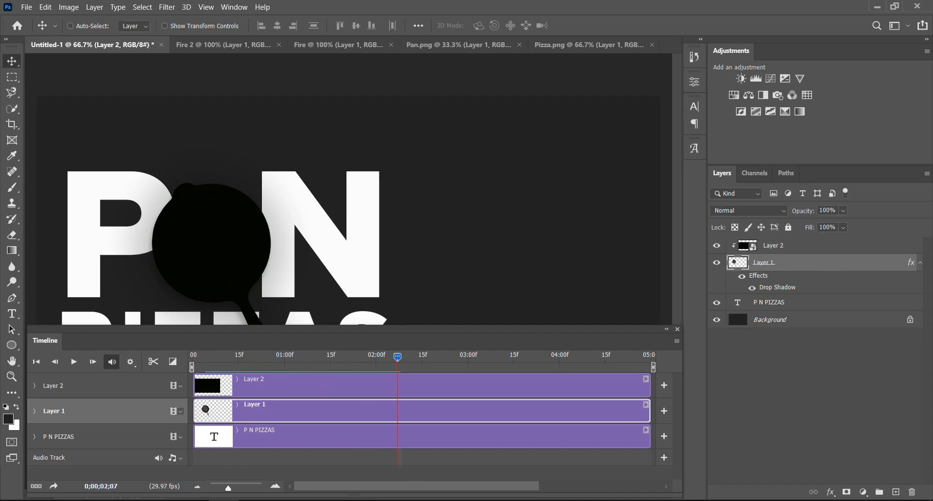
{"action": "left_click", "coordinate": [792, 302], "text": "ctrl"}
{"action": "key", "text": "ctrl+e"}
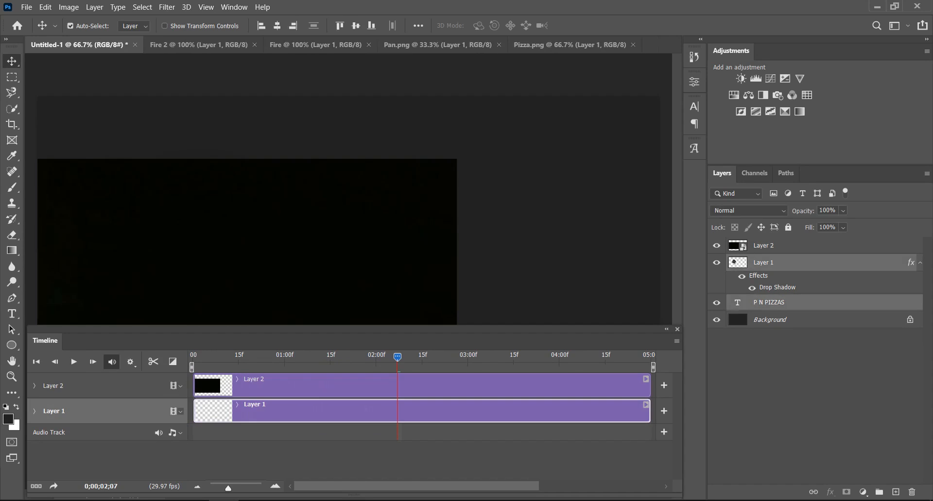
Play back both documents and bring the fire footage over from Fire again as a video layer
{"action": "left_click", "coordinate": [792, 245]}
{"action": "key", "text": "space"}
{"action": "key", "text": "space"}
{"action": "left_click", "coordinate": [338, 44]}
{"action": "key", "text": "space"}
{"action": "key", "text": "space"}
{"action": "left_click_drag", "start_coordinate": [408, 383], "coordinate": [379, 371]}
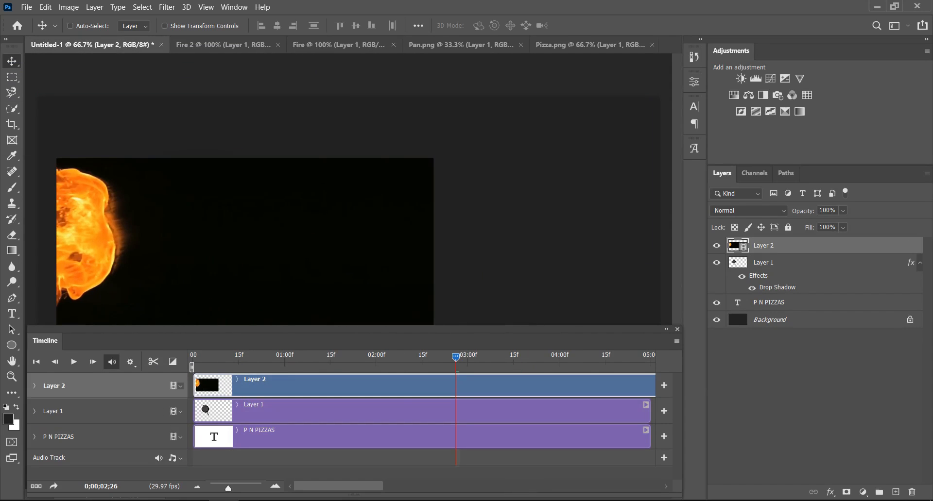
Try clipping the fire video to the pan layer, release the clipping mask, and play the footage
{"action": "key", "text": "ctrl+alt+g"}
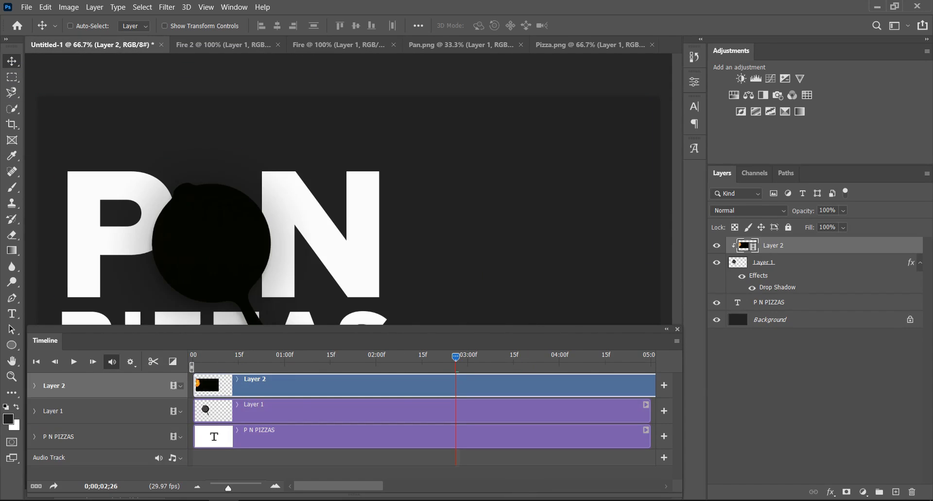
{"action": "key", "text": "ctrl+alt+g"}
{"action": "key", "text": "space"}
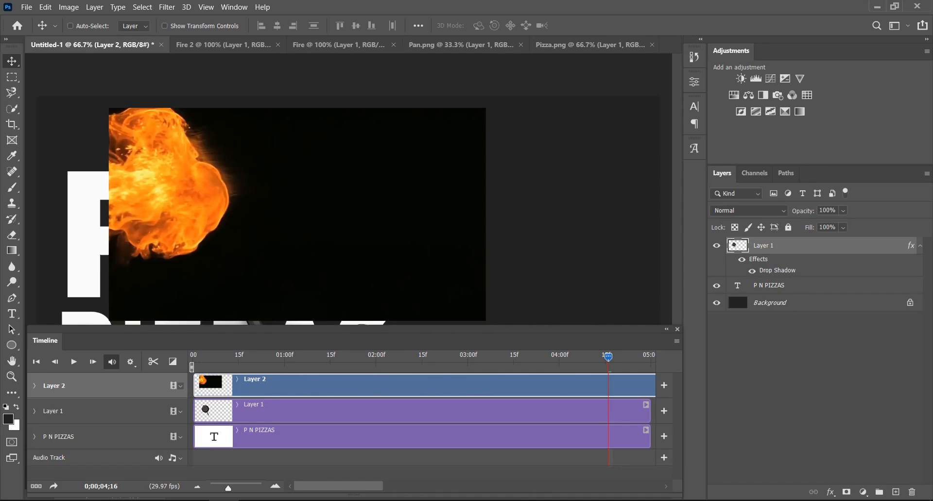
Delete the fire video layer and merge the pan with the P N PIZZAS text into one layer
{"action": "key", "text": "Delete"}
{"action": "key", "text": "ctrl+e"}
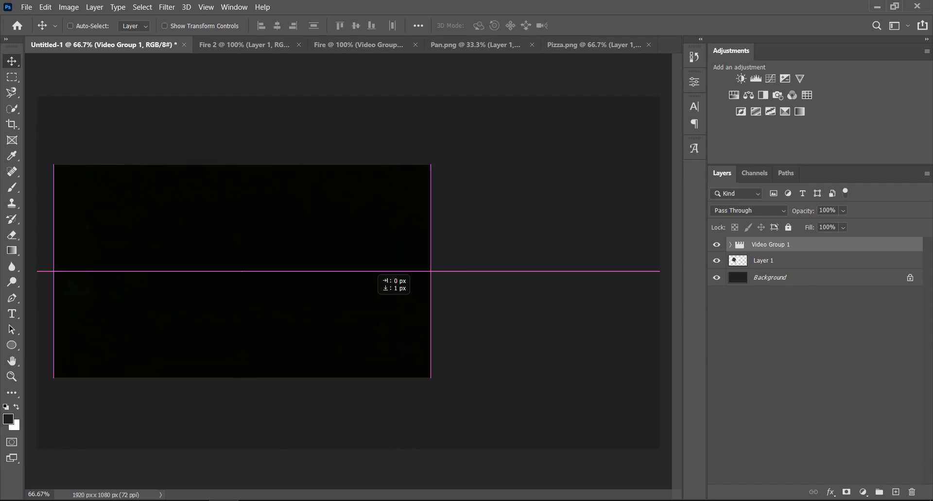
Position Video Group 1 over the merged lettering and enlarge it to cover the whole title
{"action": "left_click_drag", "start_coordinate": [378, 277], "coordinate": [372, 278]}
{"action": "key", "text": "ctrl+t"}
{"action": "left_click_drag", "start_coordinate": [423, 165], "coordinate": [499, 123]}
{"action": "left_click_drag", "start_coordinate": [332, 250], "coordinate": [335, 280]}
{"action": "key", "text": "Return"}
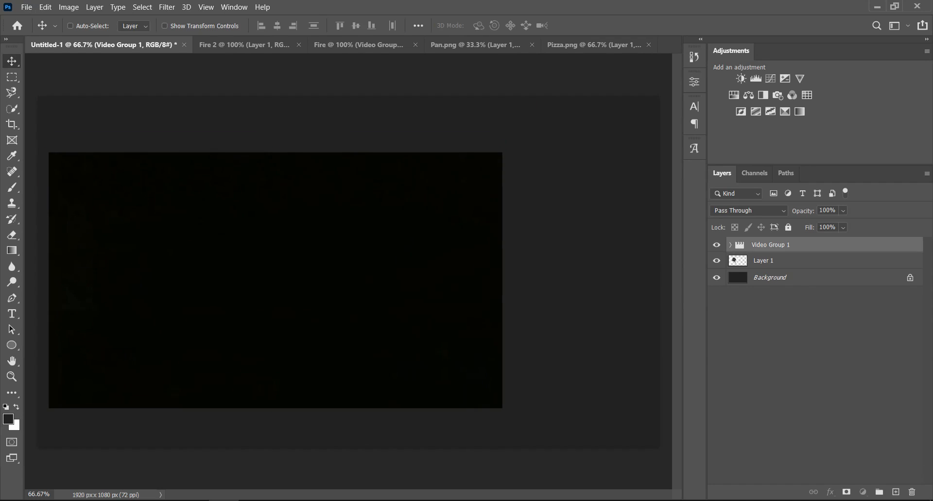
Inspect the fire layer inside Video Group 1 and check it against the Fire document
{"action": "left_click", "coordinate": [730, 245]}
{"action": "left_click", "coordinate": [773, 261]}
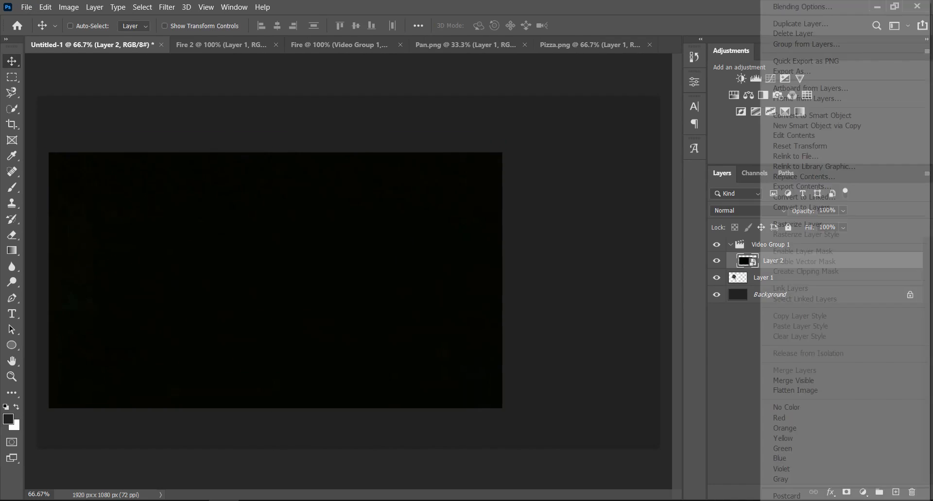
{"action": "left_click", "coordinate": [731, 245]}
{"action": "left_click", "coordinate": [351, 45]}
{"action": "left_click", "coordinate": [92, 44]}
{"action": "scroll", "coordinate": [94, 303], "scroll_direction": "up", "scroll_amount": 3}
{"action": "scroll", "coordinate": [348, 272], "scroll_direction": "down", "scroll_amount": 5}
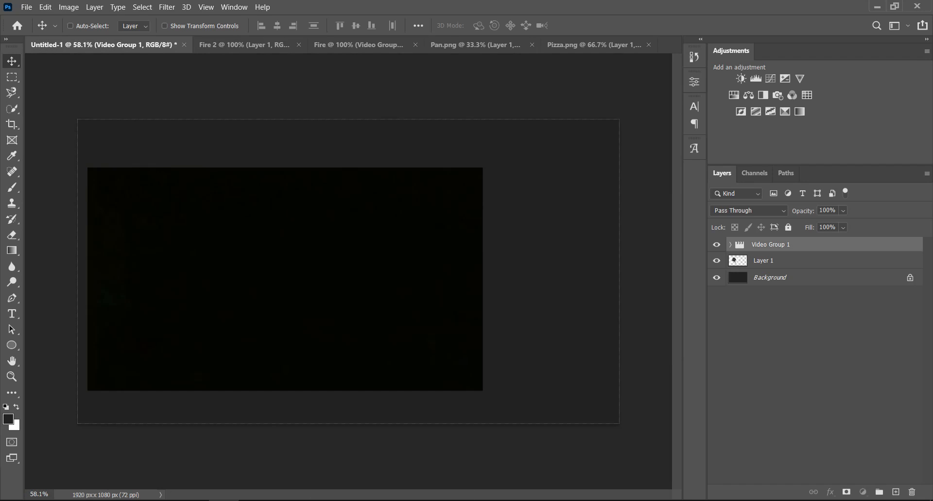
Try a Lorem Ipsum text layer beneath Video Group 1, and delete that text layer again
{"action": "left_click", "coordinate": [773, 261]}
{"action": "key", "text": "t"}
{"action": "left_click", "coordinate": [290, 274]}
{"action": "left_click", "coordinate": [12, 62]}
{"action": "left_click_drag", "start_coordinate": [515, 253], "coordinate": [506, 316]}
{"action": "key", "text": "alt+bracketright"}
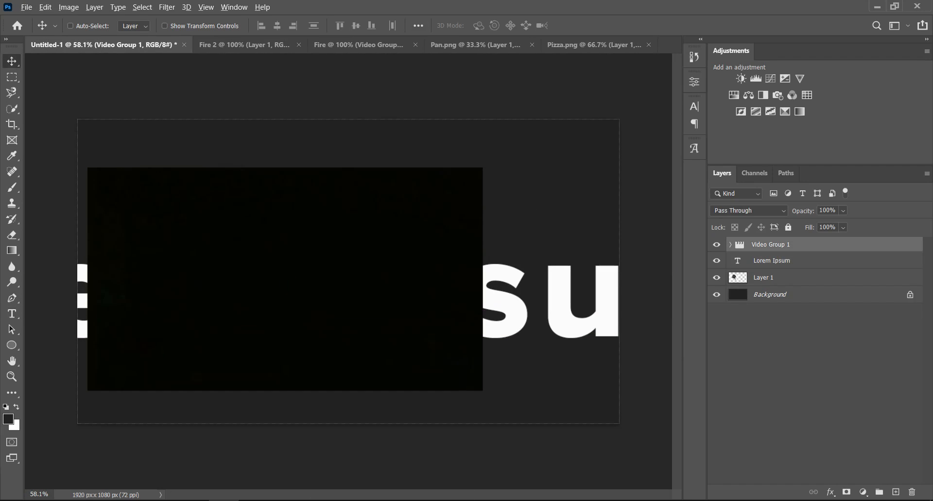
{"action": "left_click", "coordinate": [772, 261]}
{"action": "key", "text": "Delete"}
Bring only the fire video layer from the Fire document's video group into Untitled-1, above the merged lettering layer
{"action": "left_click", "coordinate": [345, 45]}
{"action": "left_click", "coordinate": [214, 45]}
{"action": "left_click", "coordinate": [335, 45]}
{"action": "left_click", "coordinate": [730, 245]}
{"action": "left_click", "coordinate": [774, 261]}
{"action": "left_click_drag", "start_coordinate": [595, 219], "coordinate": [451, 213]}
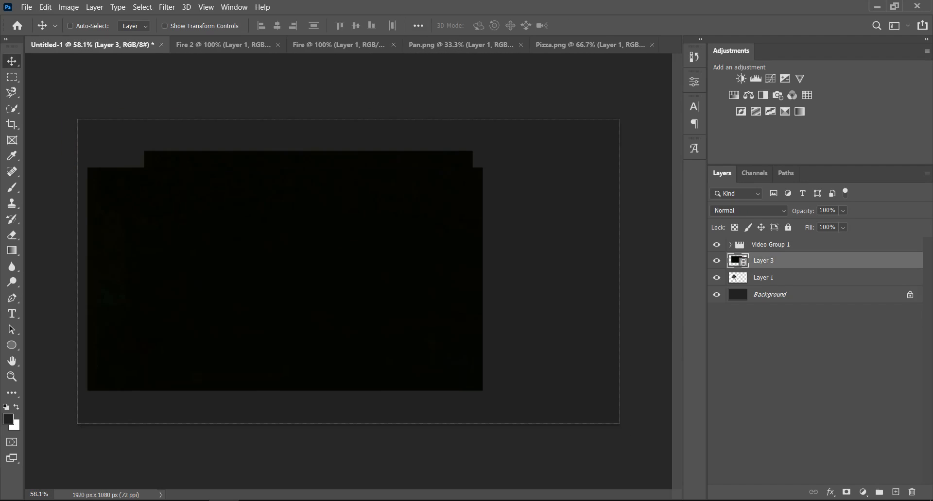
Delete Video Group 1, keeping only the single fire video layer above the lettering
{"action": "left_click", "coordinate": [771, 245]}
{"action": "key", "text": "Delete"}
{"action": "double_click", "coordinate": [821, 246]}
{"action": "left_click", "coordinate": [881, 113]}
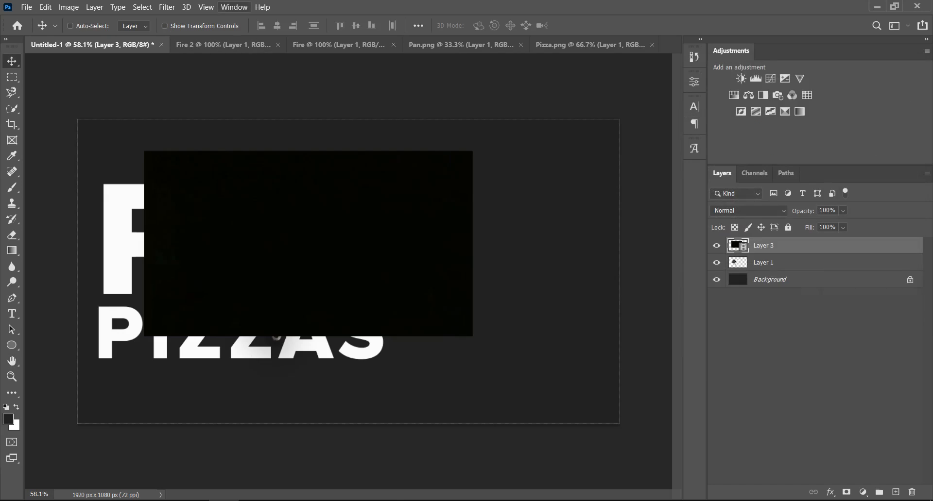
Show the timeline, play the fire video to frame 0;00;08;19, and zoom the timeline out to its full length
{"action": "left_click", "coordinate": [234, 7]}
{"action": "left_click", "coordinate": [277, 387]}
{"action": "left_click", "coordinate": [234, 7]}
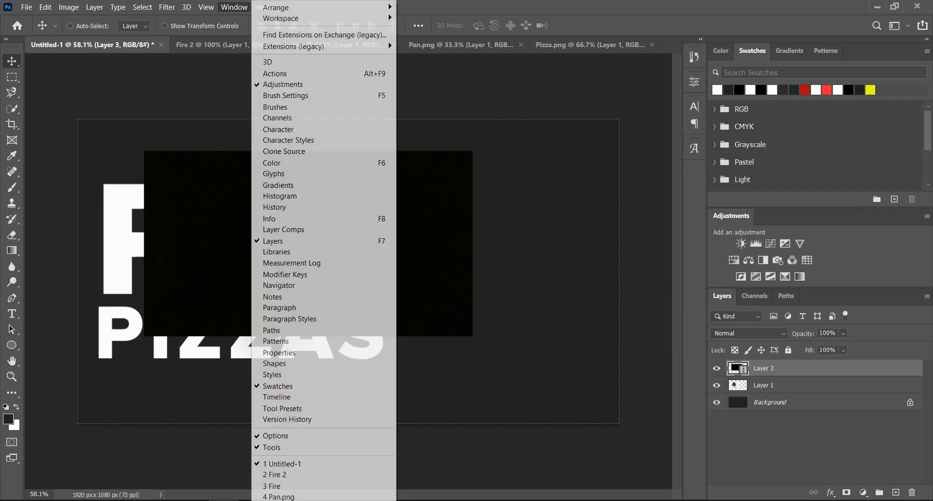
{"action": "left_click", "coordinate": [277, 398]}
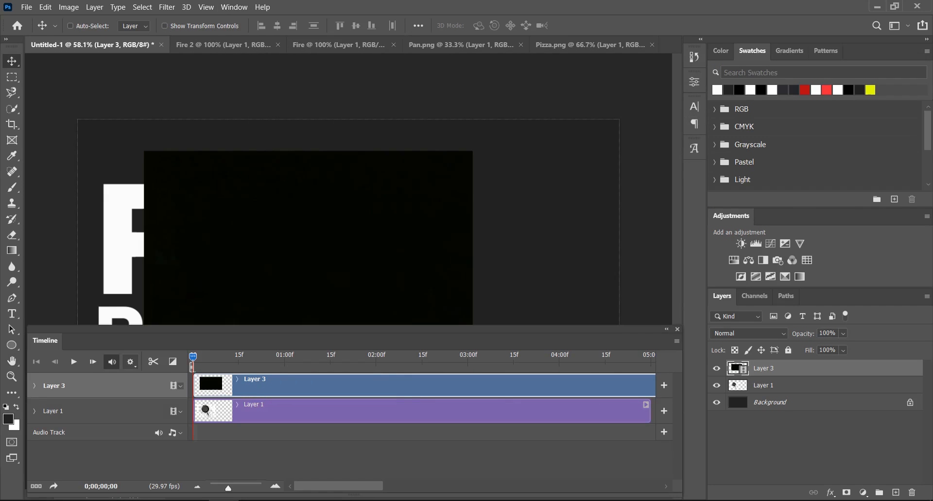
{"action": "key", "text": "space"}
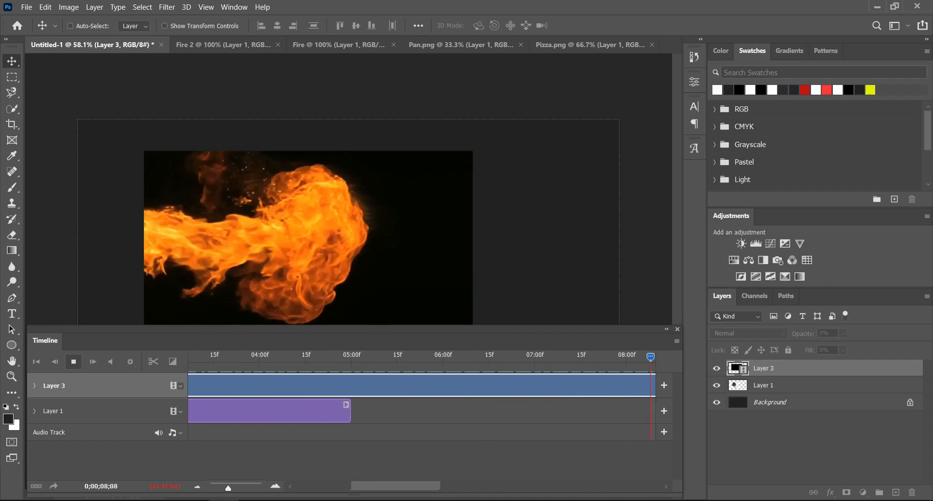
{"action": "key", "text": "space"}
{"action": "left_click_drag", "start_coordinate": [227, 488], "coordinate": [220, 488]}
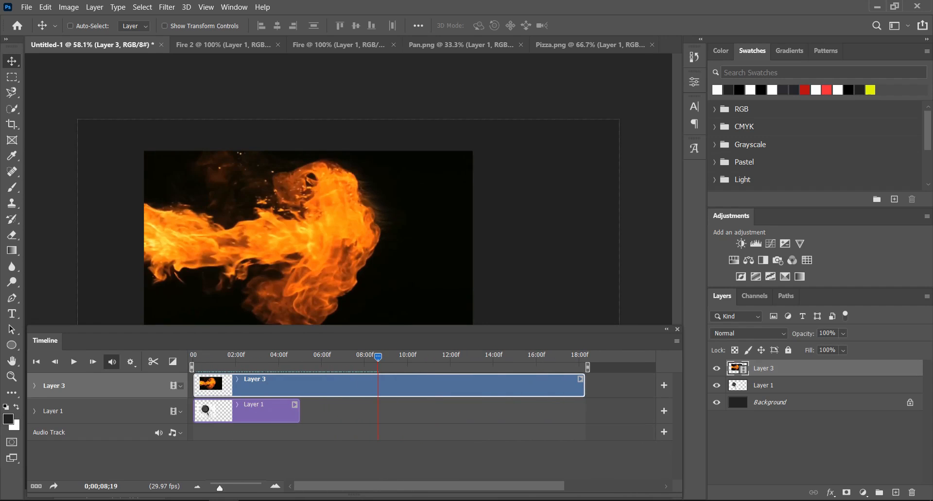
Move the fire video over the lettering and clip it to Layer 1, with Layer 1 lasting the fire clip's full duration
{"action": "left_click_drag", "start_coordinate": [360, 219], "coordinate": [310, 247]}
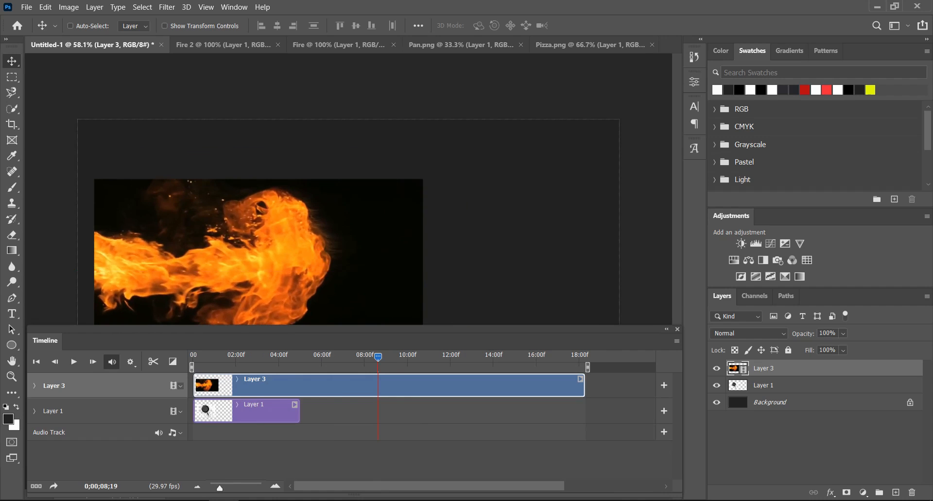
{"action": "key", "text": "ctrl+alt+g"}
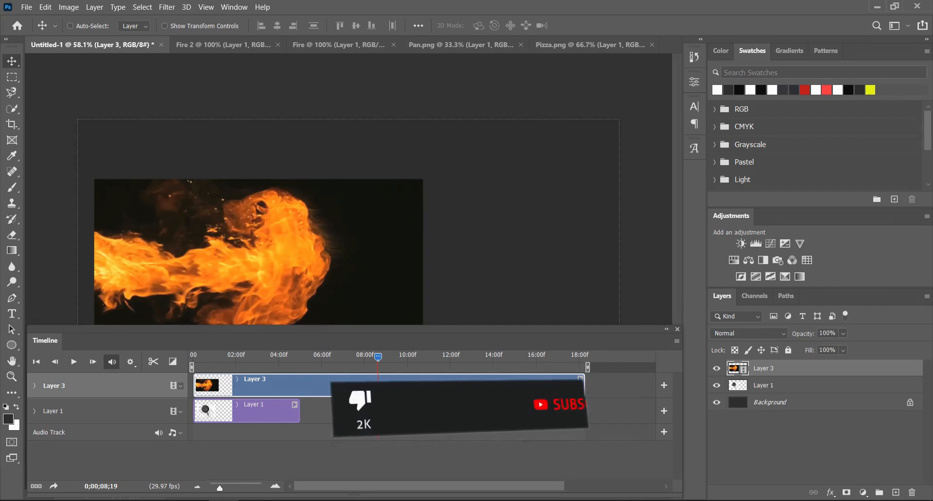
{"action": "left_click", "coordinate": [298, 411]}
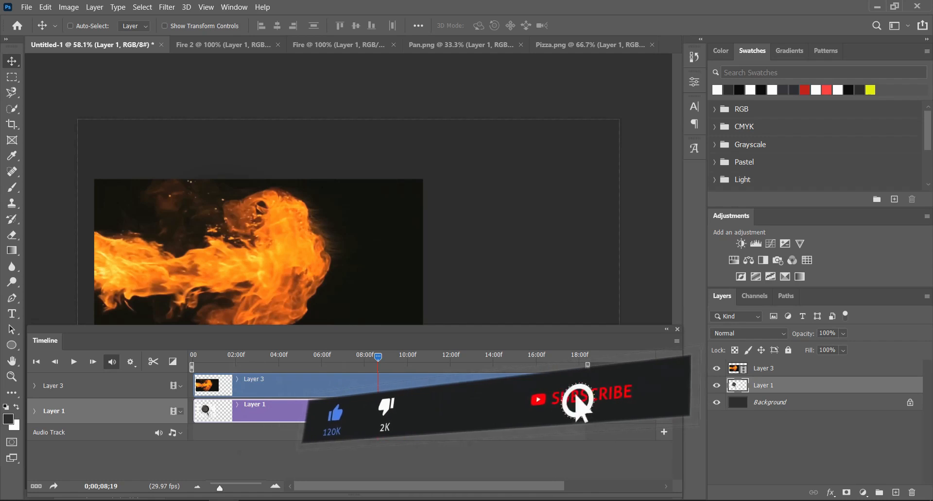
{"action": "key", "text": "ctrl+alt+g"}
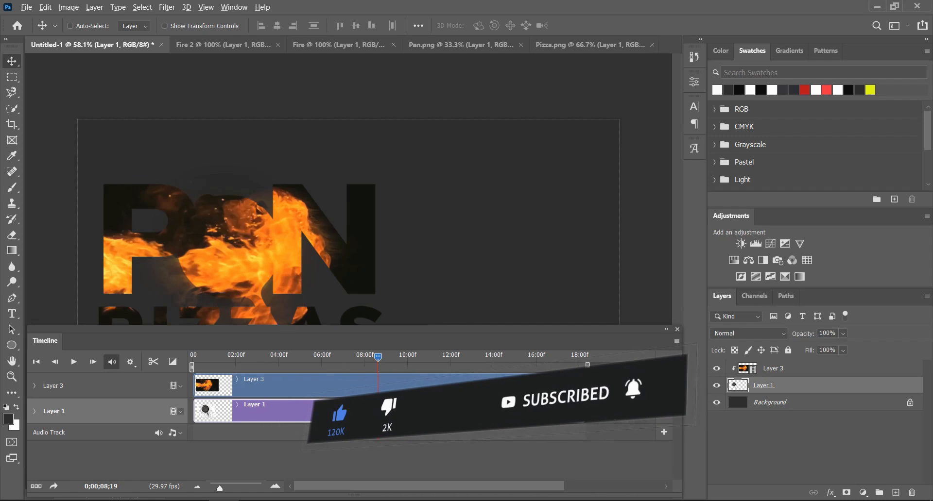
Play the timeline from near its start to preview the fire moving through the PAN PIZZAS lettering
{"action": "scroll", "coordinate": [348, 219], "scroll_direction": "down", "scroll_amount": 4}
{"action": "scroll", "coordinate": [348, 219], "scroll_direction": "up", "scroll_amount": 3}
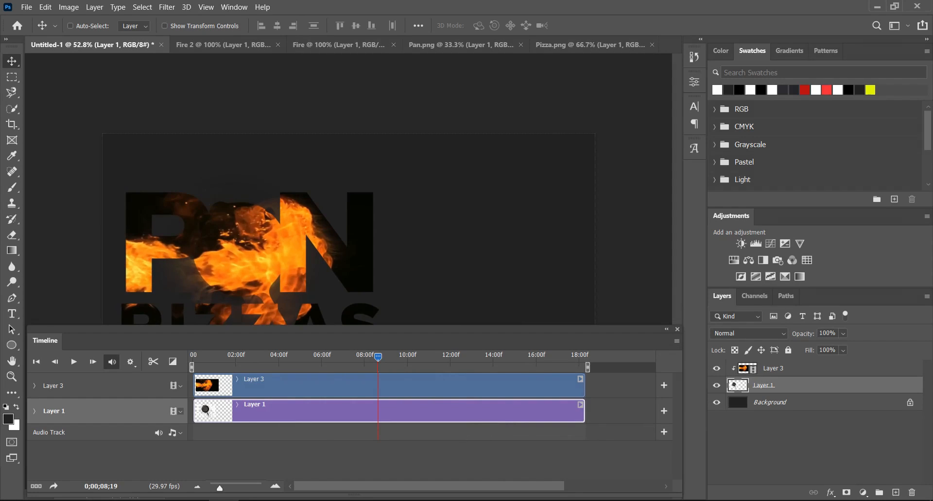
{"action": "left_click_drag", "start_coordinate": [378, 358], "coordinate": [203, 357]}
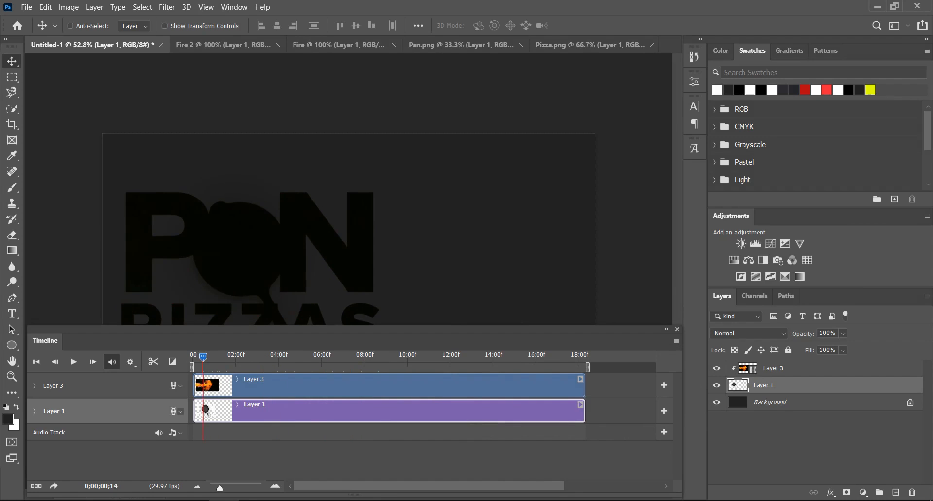
{"action": "key", "text": "space"}
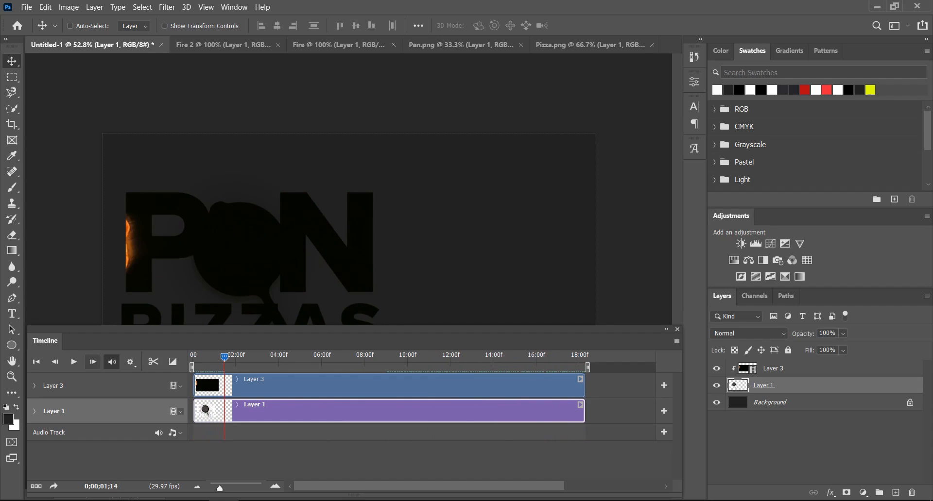
Fill the Background layer with black at 100% opacity in Normal mode
{"action": "left_click", "coordinate": [769, 403]}
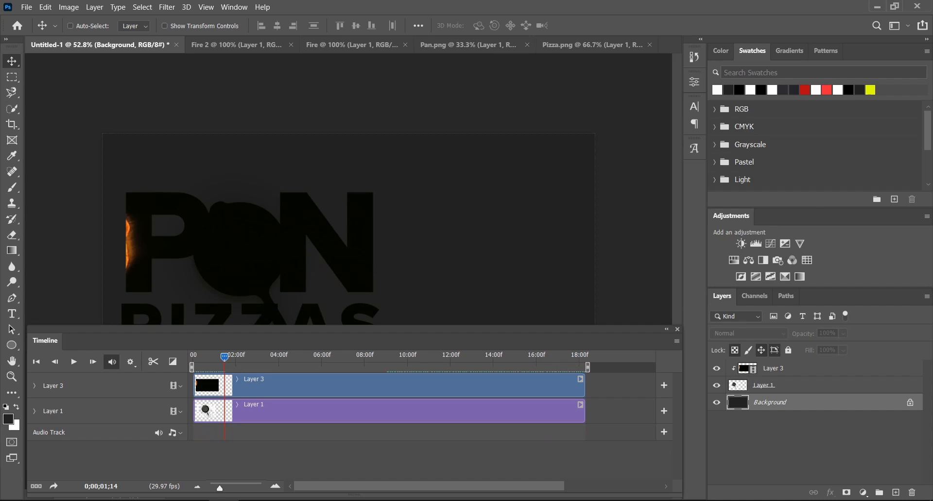
{"action": "key", "text": "i"}
{"action": "key", "text": "shift+F5"}
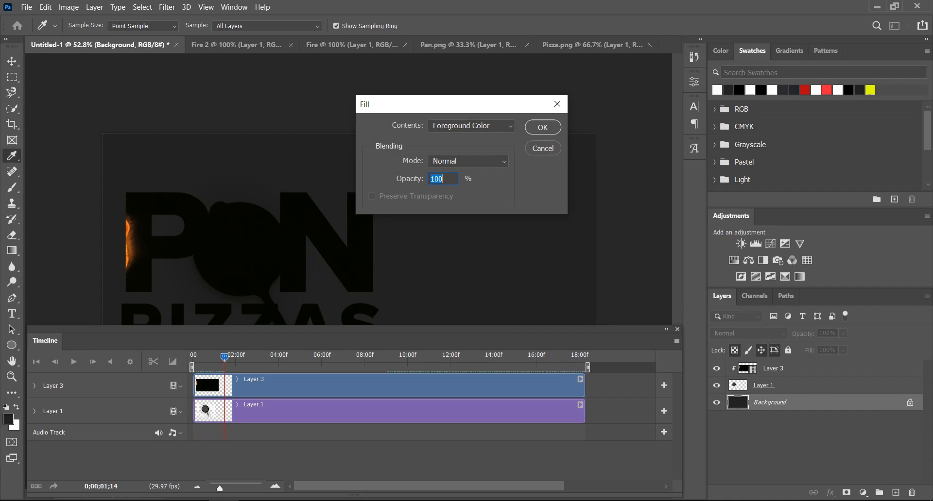
{"action": "left_click", "coordinate": [470, 125]}
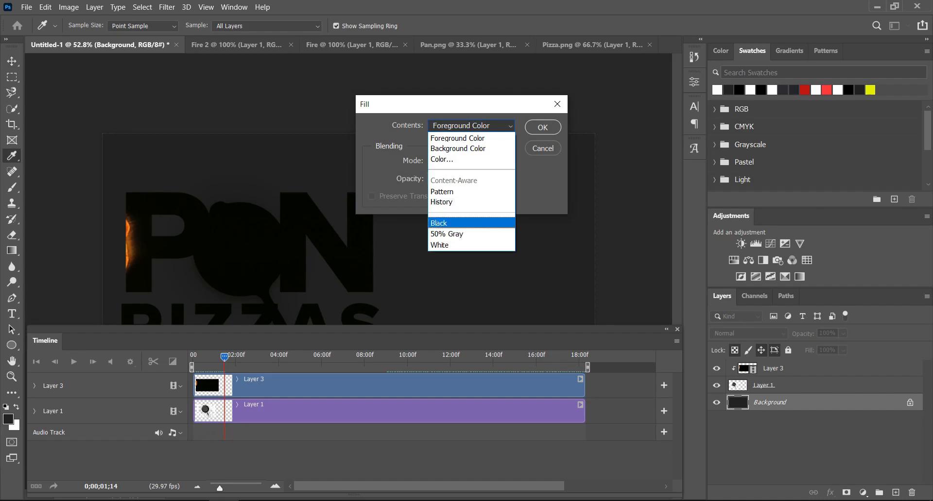
{"action": "left_click", "coordinate": [449, 223]}
{"action": "key", "text": "Return"}
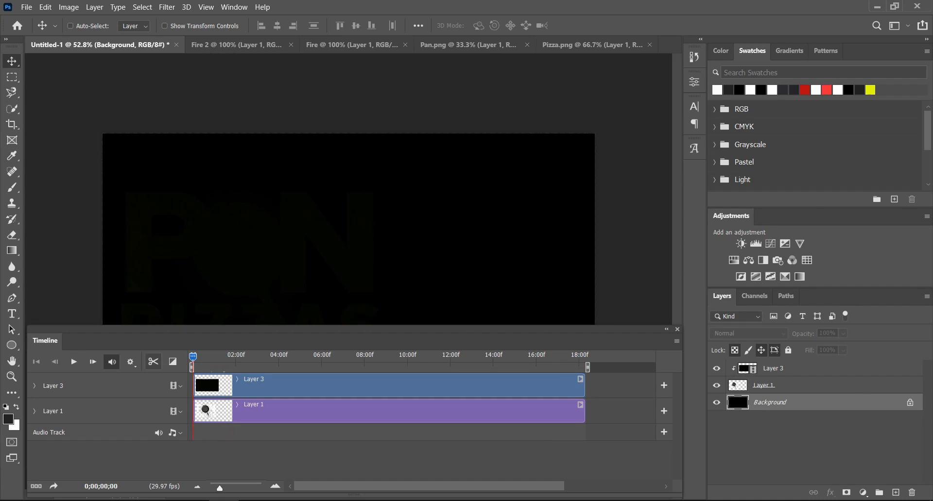
Play the timeline to preview the fire lettering on the black background, hiding the timeline for a moment
{"action": "key", "text": "space"}
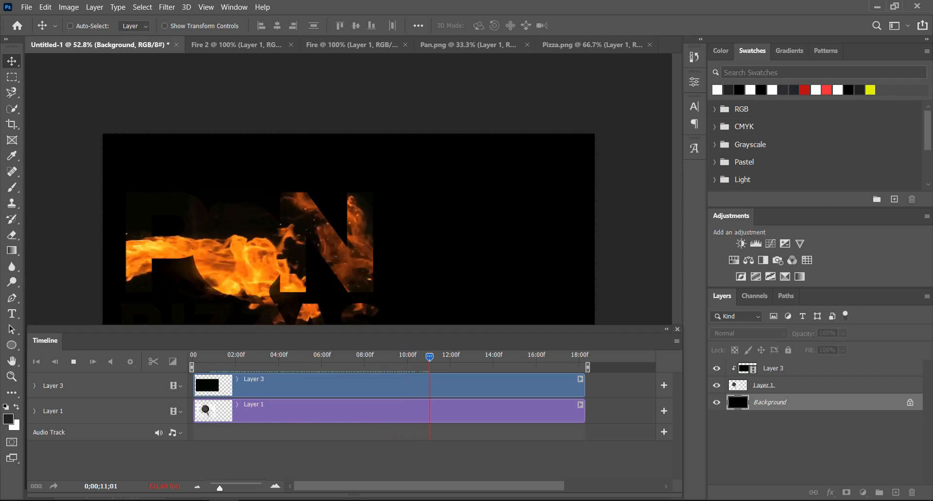
{"action": "left_click", "coordinate": [676, 330]}
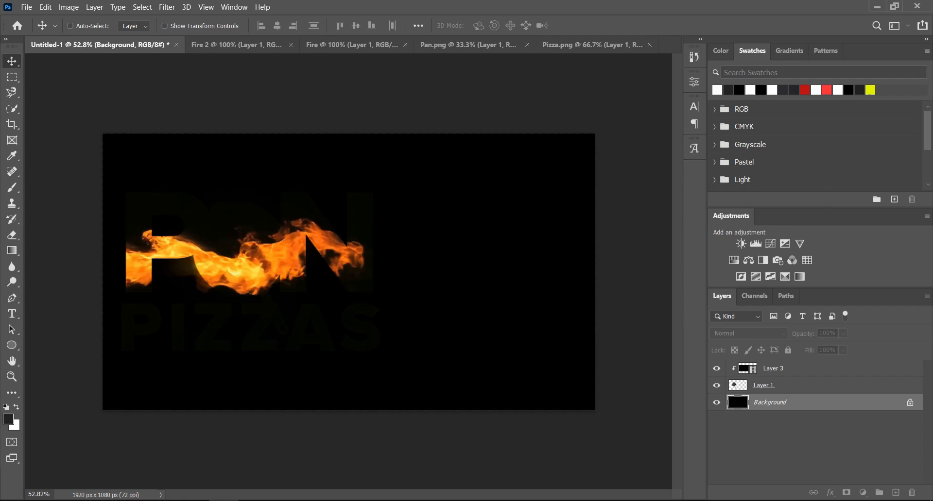
{"action": "left_click", "coordinate": [234, 7]}
{"action": "left_click", "coordinate": [274, 396]}
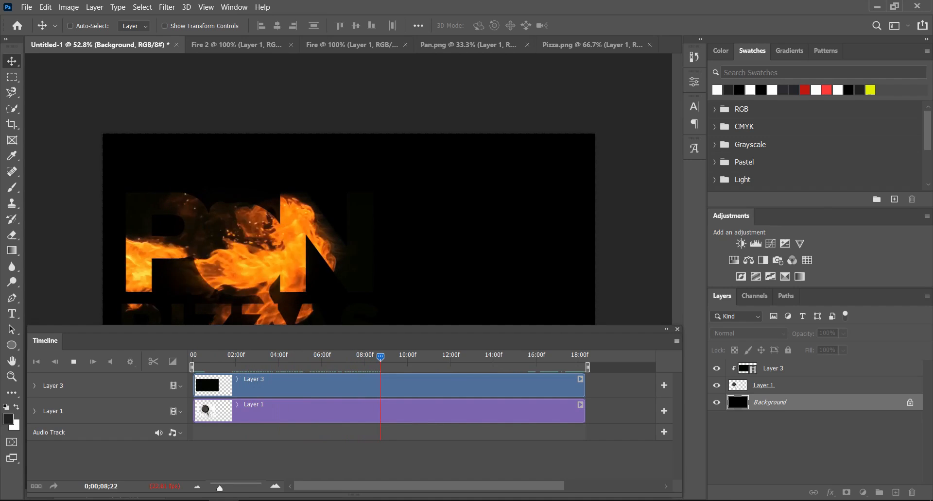
{"action": "key", "text": "space"}
At frame 0;00;11;22, convert the fire video Layer 3 to a smart object and scale it to 123.52% over the lettering
{"action": "left_click", "coordinate": [772, 368]}
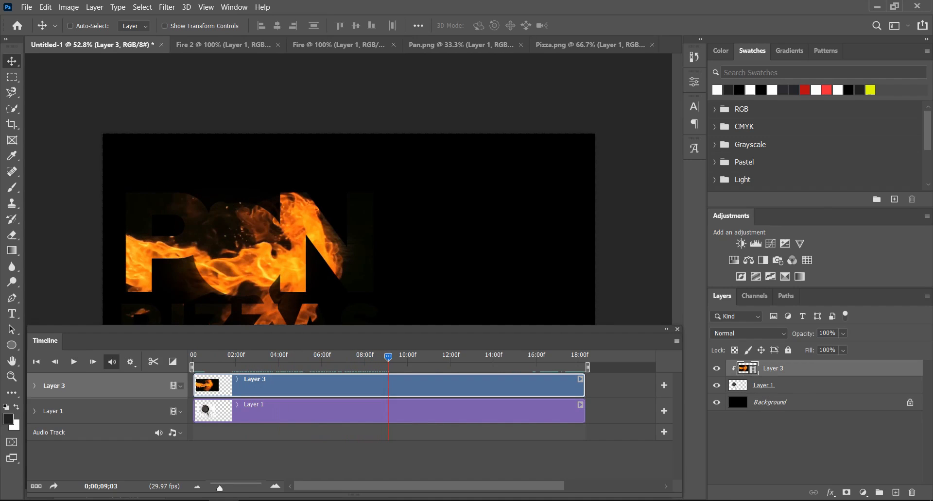
{"action": "key", "text": "ctrl+t"}
{"action": "left_click", "coordinate": [503, 202]}
{"action": "mouse_move", "coordinate": [287, 245]}
{"action": "left_mouse_down"}
{"action": "mouse_move", "coordinate": [293, 259]}
{"action": "mouse_move", "coordinate": [287, 241]}
{"action": "left_mouse_up"}
{"action": "scroll", "coordinate": [349, 229], "scroll_direction": "down", "scroll_amount": 6}
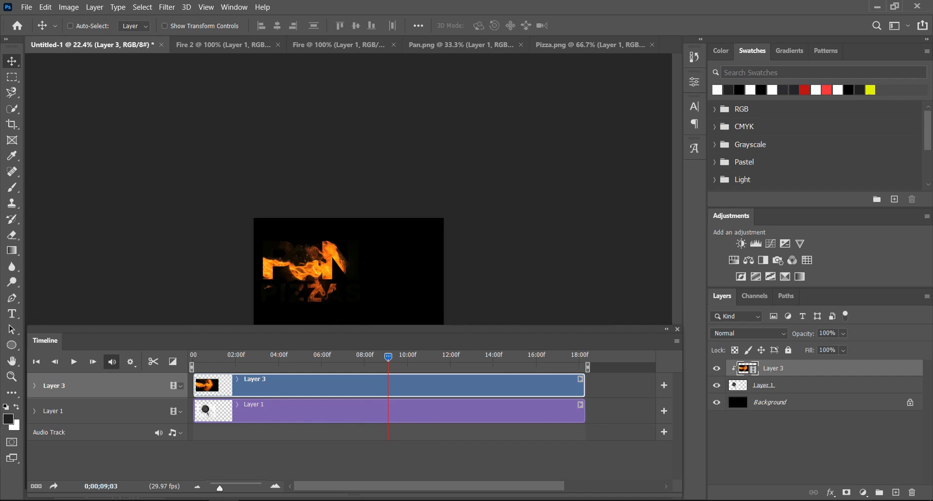
{"action": "mouse_move", "coordinate": [389, 357]}
{"action": "left_mouse_down"}
{"action": "mouse_move", "coordinate": [457, 357]}
{"action": "mouse_move", "coordinate": [405, 357]}
{"action": "left_mouse_up"}
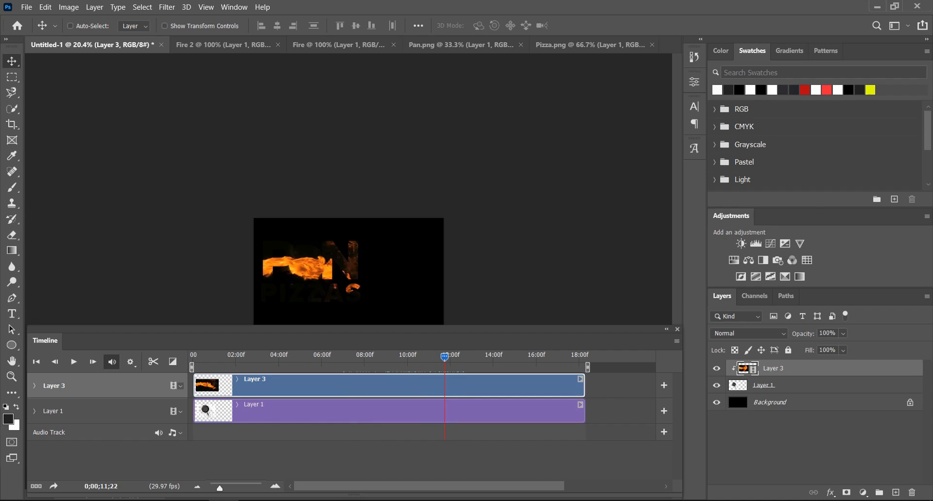
{"action": "key", "text": "ctrl+t"}
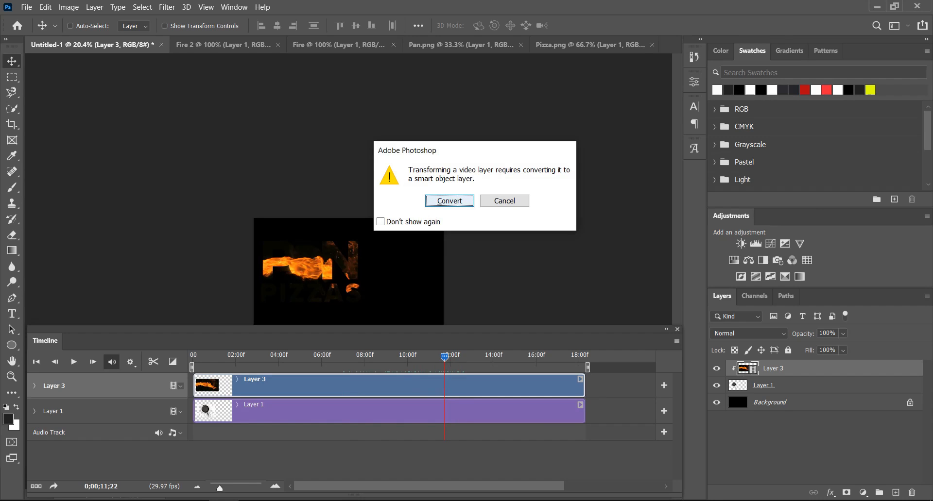
{"action": "key", "text": "Return"}
{"action": "left_click_drag", "start_coordinate": [374, 239], "coordinate": [400, 224]}
{"action": "left_click_drag", "start_coordinate": [364, 262], "coordinate": [358, 278]}
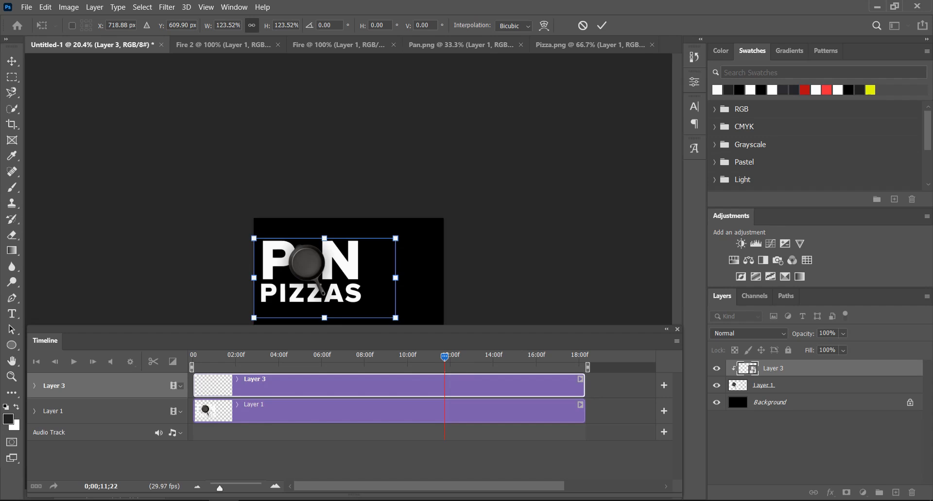
{"action": "key", "text": "Return"}
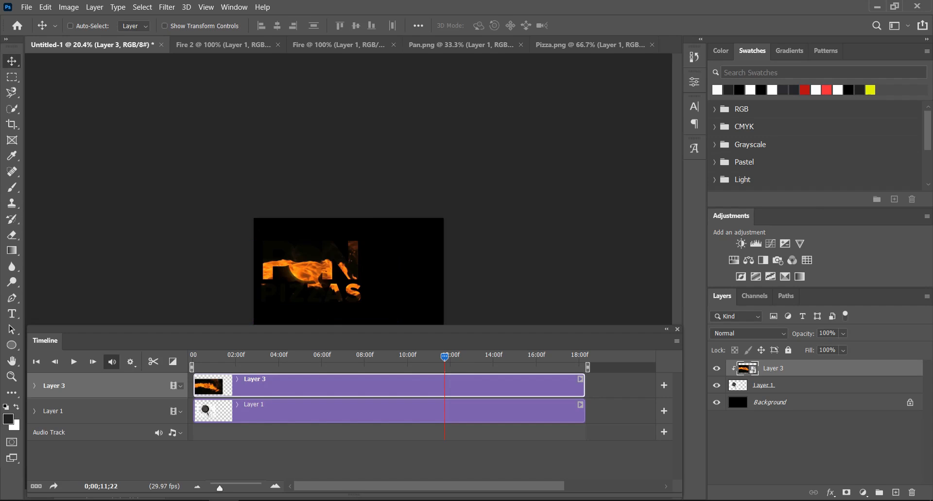
Enlarge the fire smart object to 183.72% and center it over the PAN PIZZAS lettering at X 579 px, Y 604.53 px
{"action": "key", "text": "ctrl+t"}
{"action": "left_click_drag", "start_coordinate": [396, 239], "coordinate": [464, 199]}
{"action": "left_click_drag", "start_coordinate": [340, 266], "coordinate": [312, 265]}
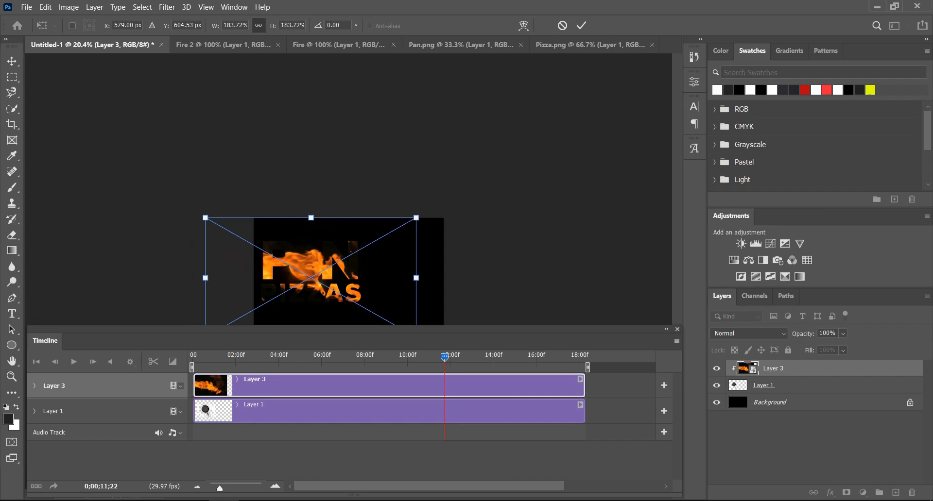
{"action": "key", "text": "Return"}
Play the timeline from the start to preview the enlarged fire, with the timeline moved clear of the canvas
{"action": "left_click_drag", "start_coordinate": [443, 358], "coordinate": [194, 358]}
{"action": "key", "text": "space"}
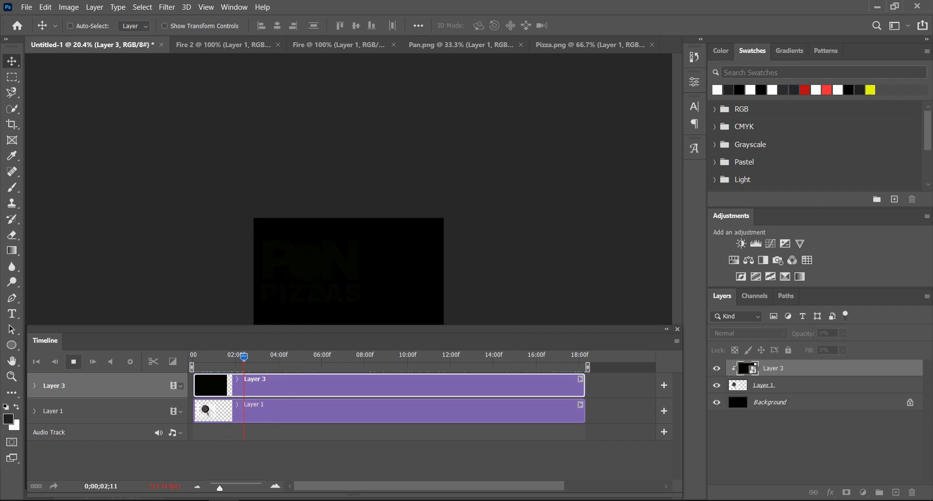
{"action": "left_click_drag", "start_coordinate": [348, 330], "coordinate": [355, 374]}
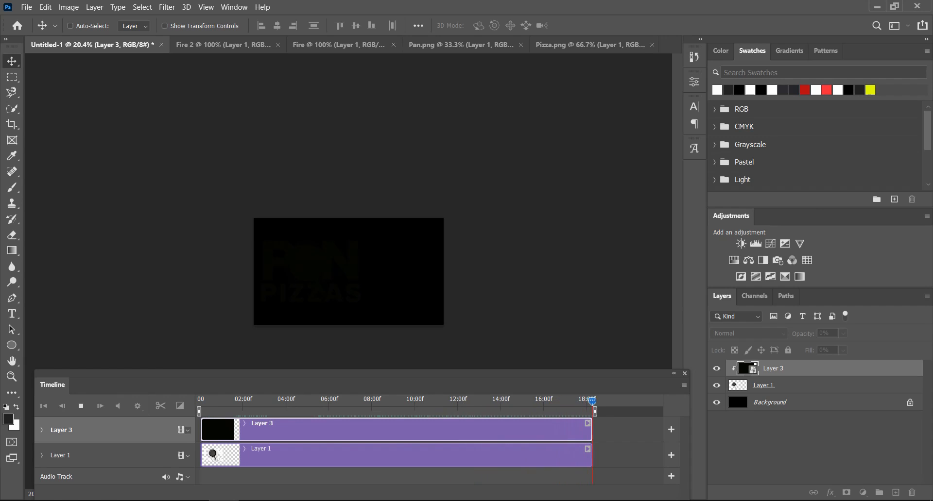
{"action": "key", "text": "space"}
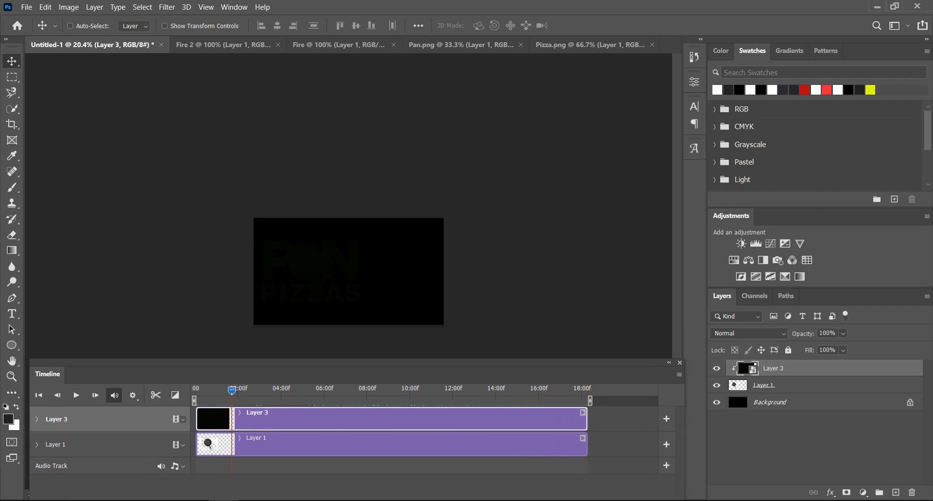
Check the transform bounds of the fire layer and replay the animation from shortly before the 04:00f mark
{"action": "key", "text": "ctrl+t"}
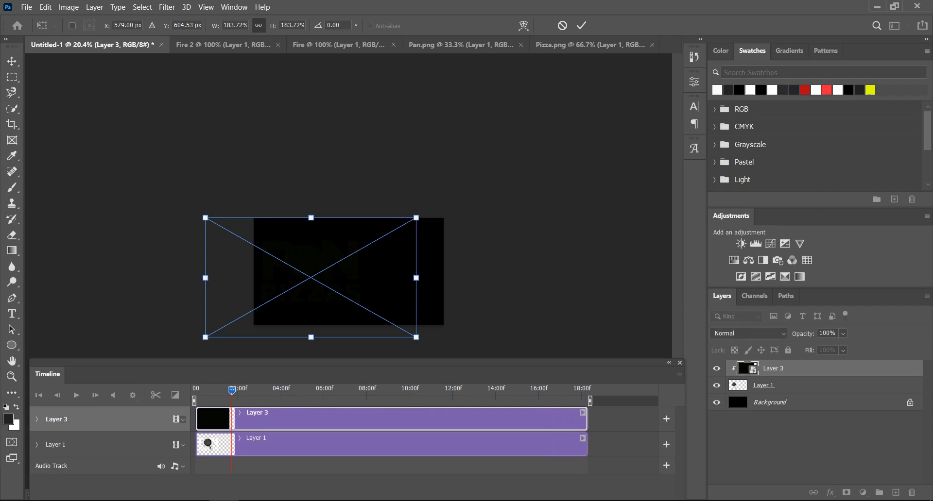
{"action": "key", "text": "Return"}
{"action": "left_click_drag", "start_coordinate": [231, 390], "coordinate": [267, 390]}
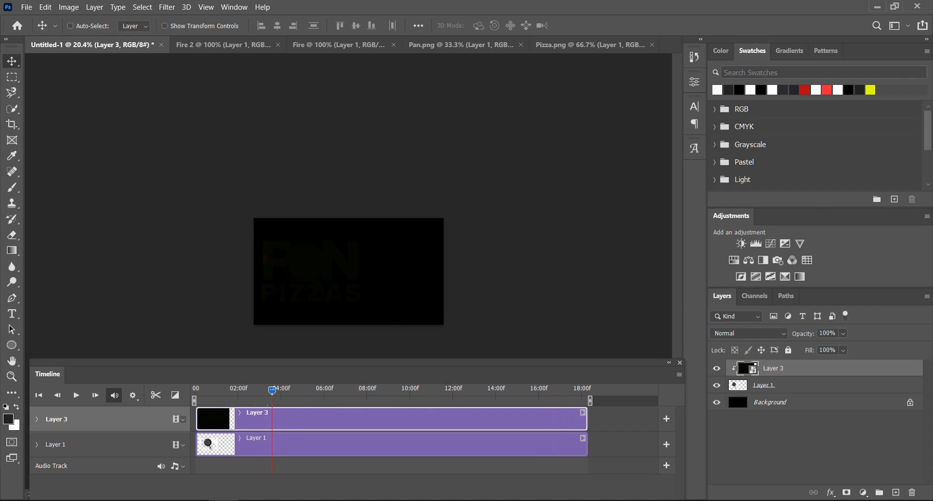
{"action": "left_click", "coordinate": [76, 395]}
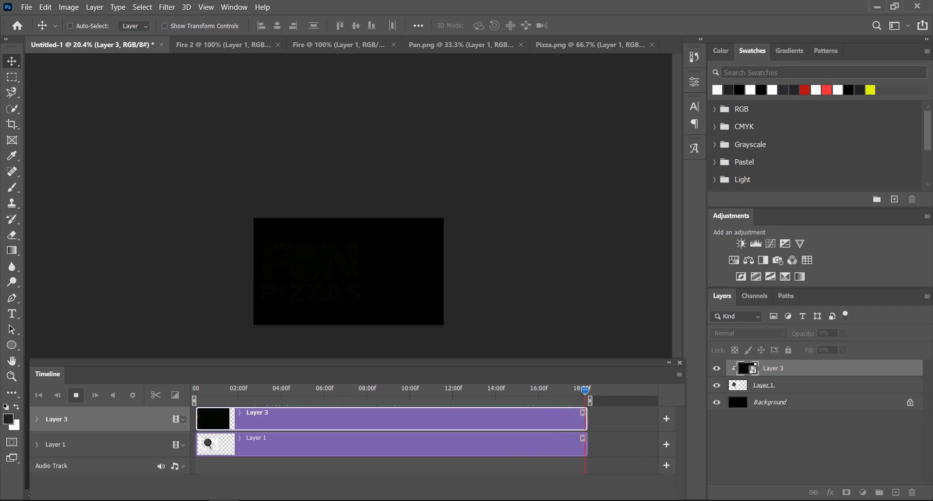
{"action": "key", "text": "space"}
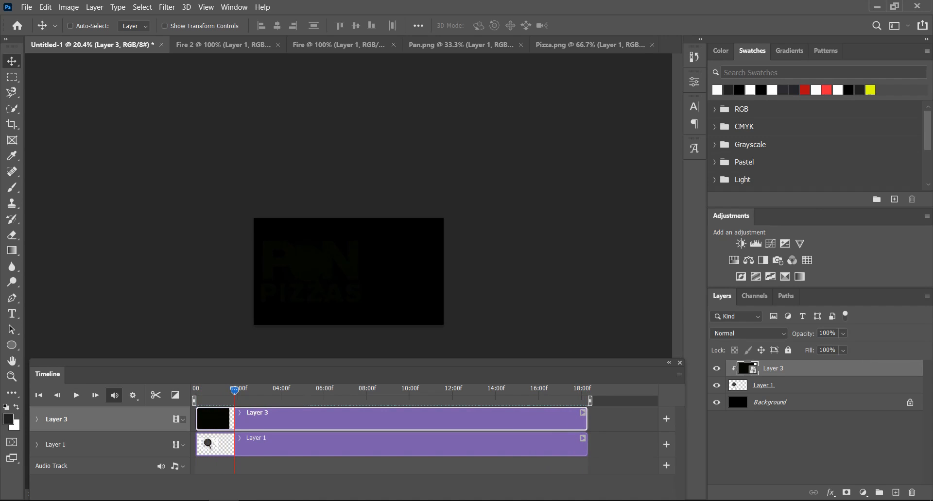
Set the playhead between 08:00f and 10:00f, where flames fill the lettering, and close the timeline
{"action": "left_click_drag", "start_coordinate": [237, 391], "coordinate": [384, 390]}
{"action": "left_click", "coordinate": [679, 363]}
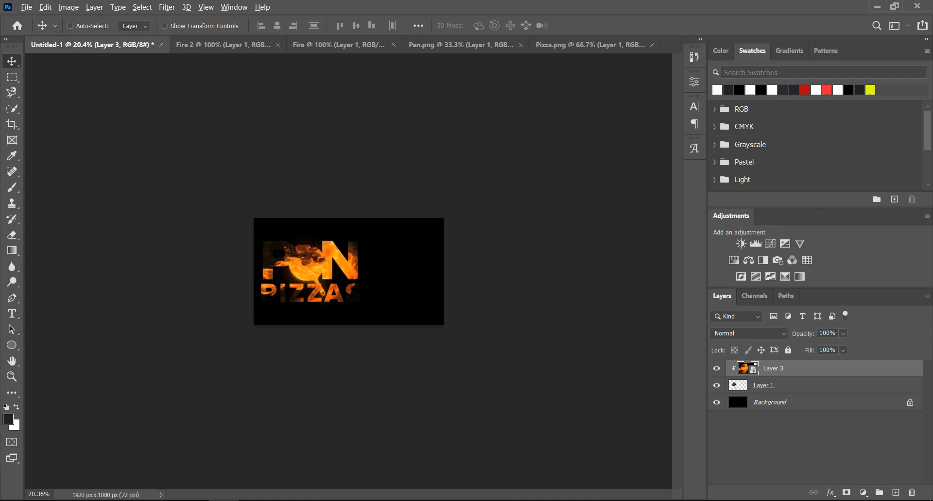
{"action": "scroll", "coordinate": [418, 251], "scroll_direction": "up", "scroll_amount": 15}
{"action": "scroll", "coordinate": [417, 250], "scroll_direction": "down", "scroll_amount": 3}
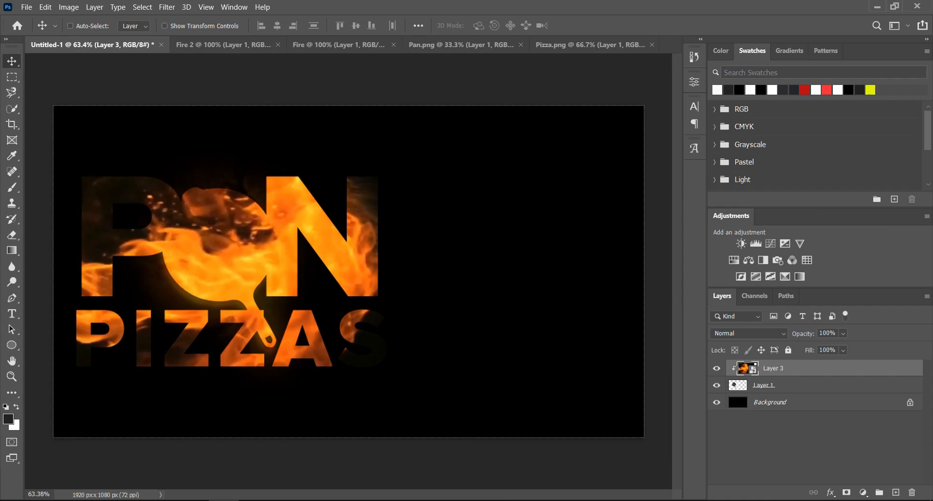
{"action": "left_click", "coordinate": [222, 44]}
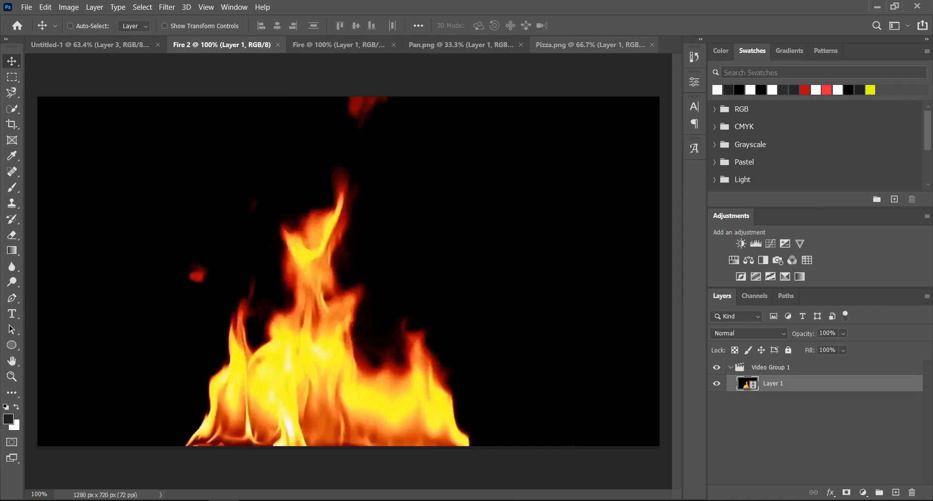
{"action": "left_click", "coordinate": [591, 45]}
{"action": "key", "text": "ctrl"}
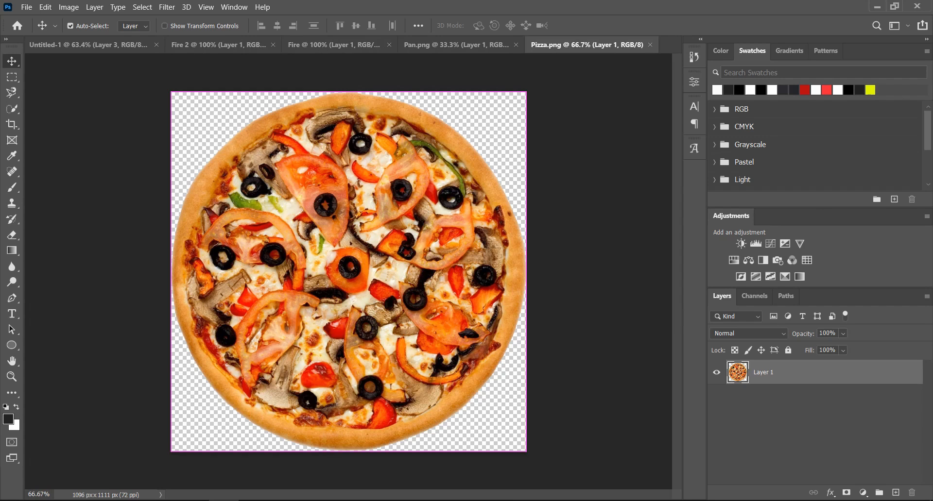
{"action": "key", "text": "ctrl+Tab"}
{"action": "key", "text": "ctrl+b"}
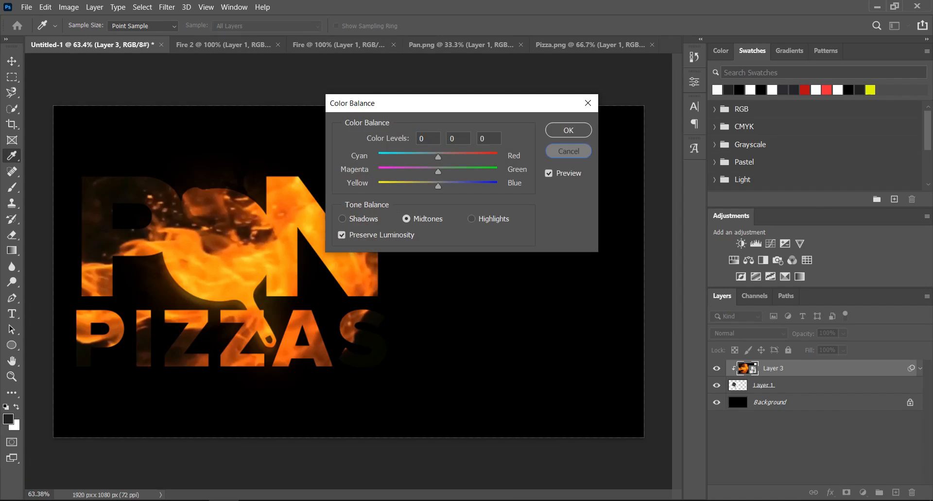
{"action": "left_click", "coordinate": [568, 151]}
{"action": "key", "text": "ctrl+z"}
{"action": "key", "text": "ctrl+z"}
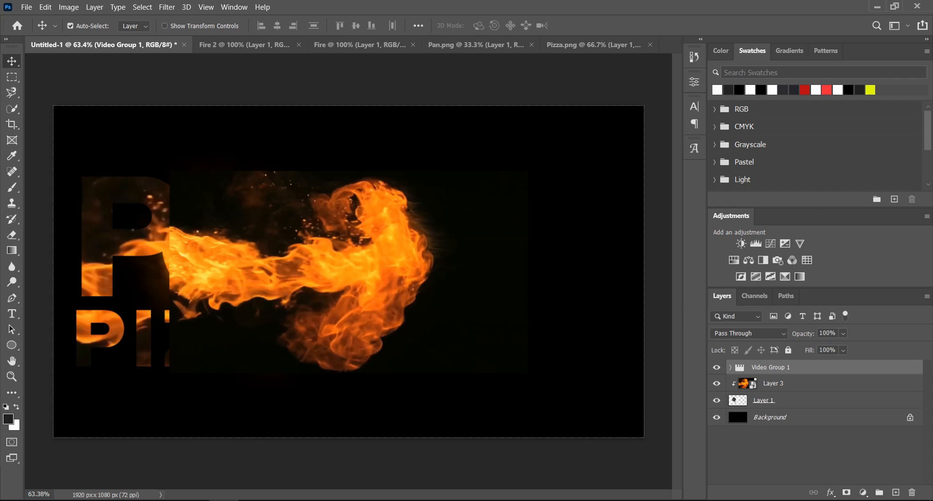
{"action": "key", "text": "ctrl+z"}
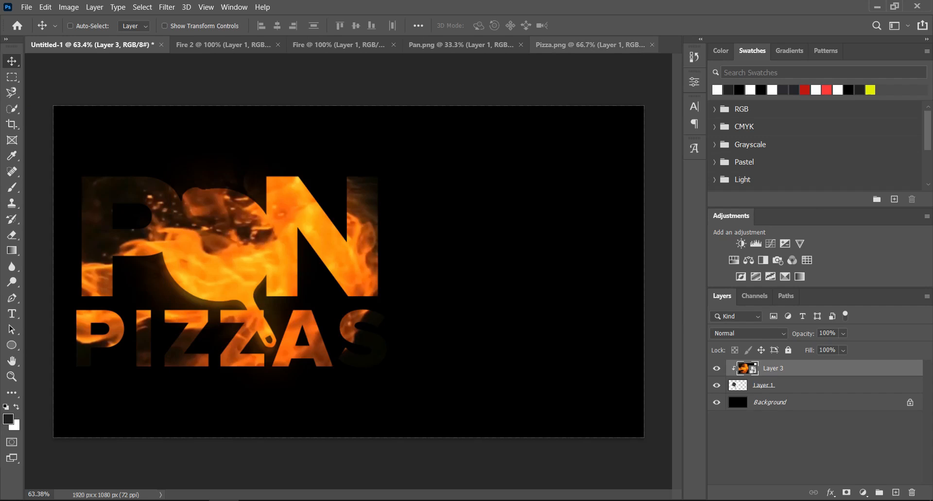
Copy the pizza from Pizza.png into the title document and place it half cropped by the canvas's right edge
{"action": "left_click", "coordinate": [590, 44]}
{"action": "left_click_drag", "start_coordinate": [408, 190], "coordinate": [408, 191]}
{"action": "left_click_drag", "start_coordinate": [418, 160], "coordinate": [644, 250]}
{"action": "scroll", "coordinate": [637, 253], "scroll_direction": "down", "scroll_amount": 6}
{"action": "scroll", "coordinate": [564, 264], "scroll_direction": "up", "scroll_amount": 3}
{"action": "left_click_drag", "start_coordinate": [556, 265], "coordinate": [556, 261]}
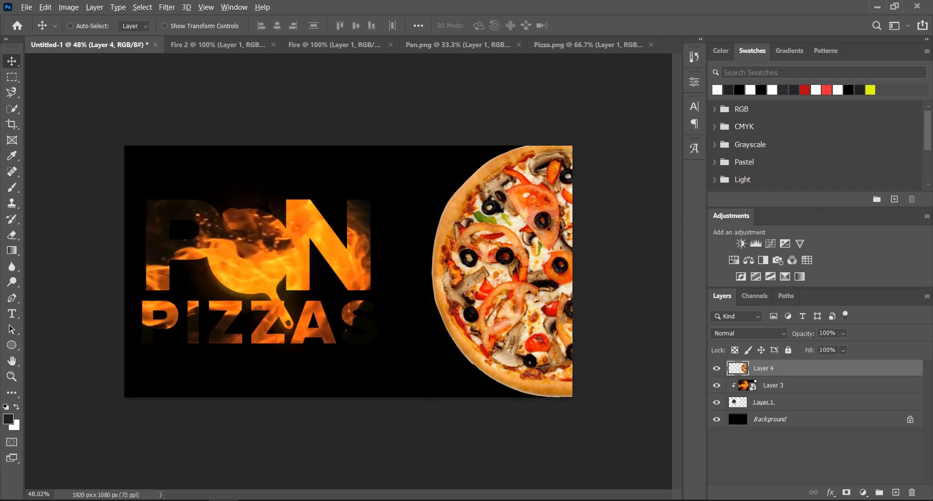
{"action": "scroll", "coordinate": [349, 272], "scroll_direction": "down", "scroll_amount": 1}
{"action": "scroll", "coordinate": [349, 271], "scroll_direction": "up", "scroll_amount": 3}
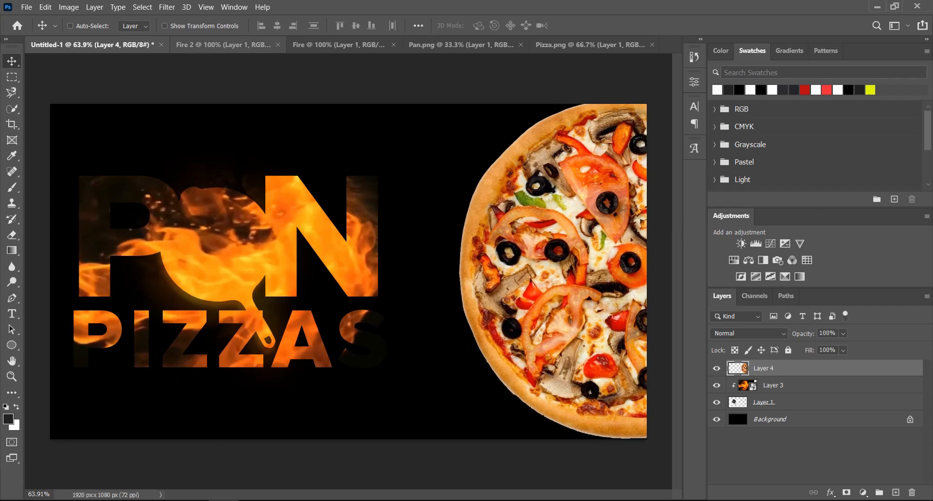
Try adding the Fire 2 video beside the lettering, converted to a smart object, rotated -90° and moved over the pizza
{"action": "left_click", "coordinate": [222, 44]}
{"action": "left_click_drag", "start_coordinate": [347, 225], "coordinate": [494, 211]}
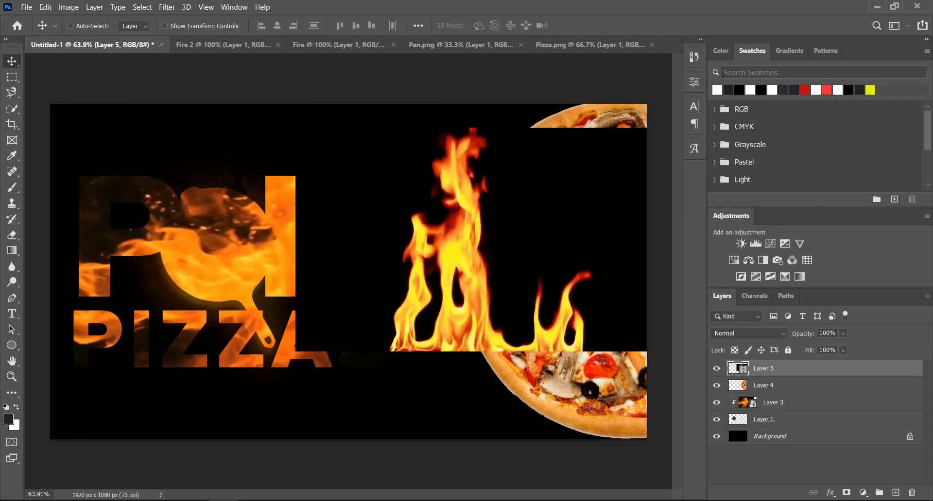
{"action": "scroll", "coordinate": [494, 210], "scroll_direction": "down", "scroll_amount": 9}
{"action": "key", "text": "ctrl+t"}
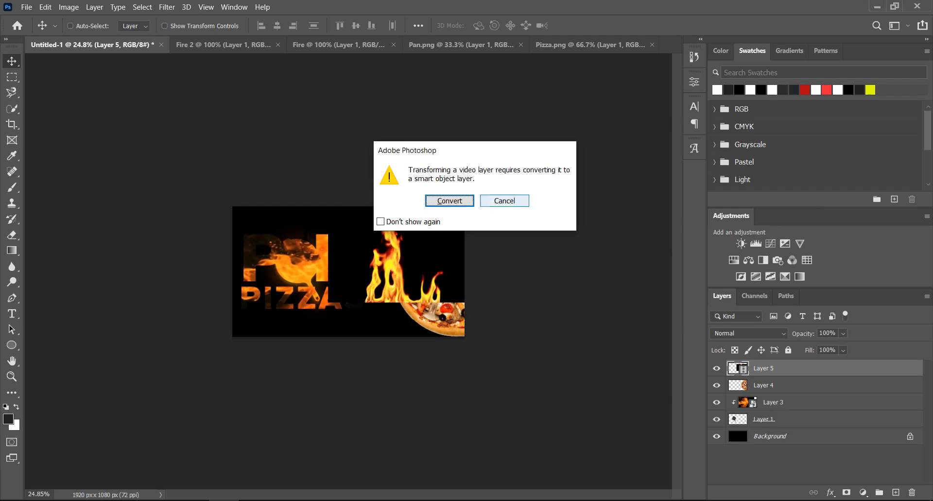
{"action": "left_click", "coordinate": [449, 201]}
{"action": "left_click_drag", "start_coordinate": [488, 216], "coordinate": [389, 197]}
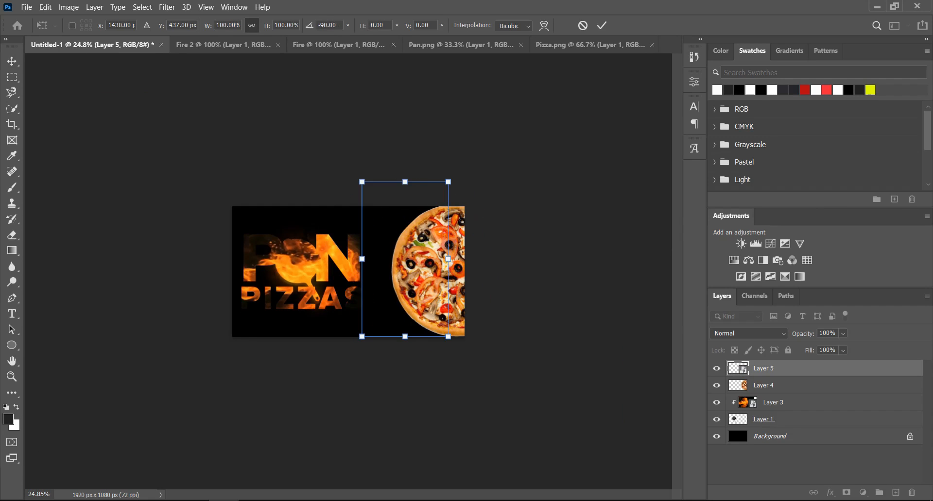
{"action": "key", "text": "Return"}
{"action": "left_click_drag", "start_coordinate": [430, 266], "coordinate": [459, 245]}
Delete the rotated Fire 2 layer, leaving the pizza as the uppermost layer
{"action": "key", "text": "Delete"}
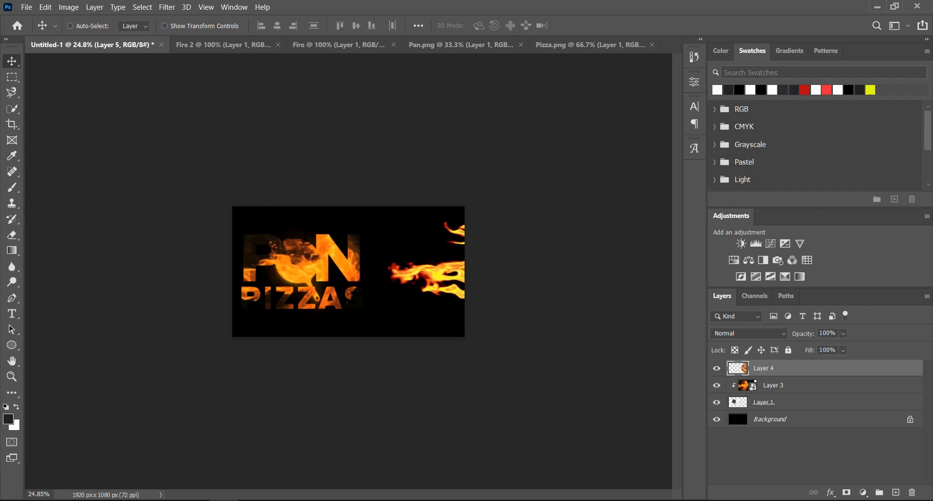
{"action": "scroll", "coordinate": [348, 272], "scroll_direction": "down", "scroll_amount": 3}
{"action": "scroll", "coordinate": [348, 271], "scroll_direction": "up", "scroll_amount": 12}
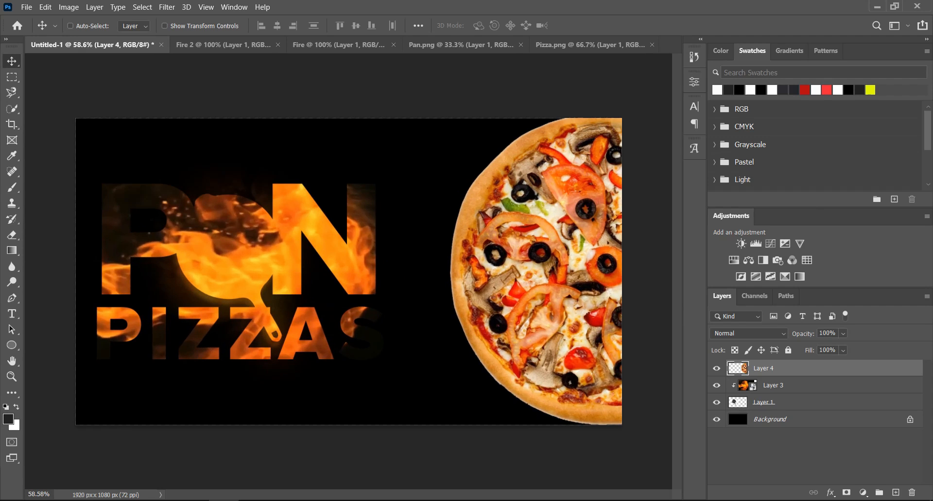
Shift the pizza slightly outward so a little more of it is cropped by the canvas's right edge
{"action": "scroll", "coordinate": [357, 279], "scroll_direction": "up", "scroll_amount": 1}
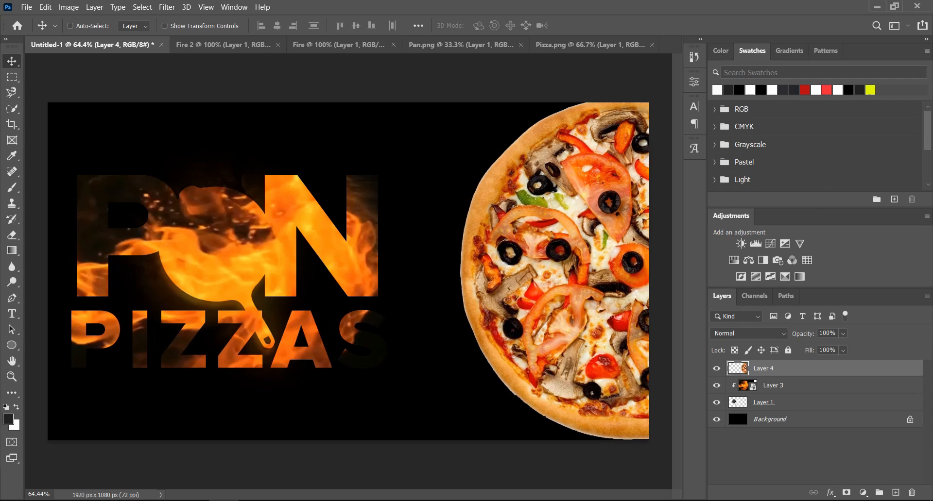
{"action": "left_click_drag", "start_coordinate": [574, 172], "coordinate": [584, 172]}
{"action": "scroll", "coordinate": [348, 271], "scroll_direction": "down", "scroll_amount": 7}
{"action": "scroll", "coordinate": [348, 272], "scroll_direction": "up", "scroll_amount": 6}
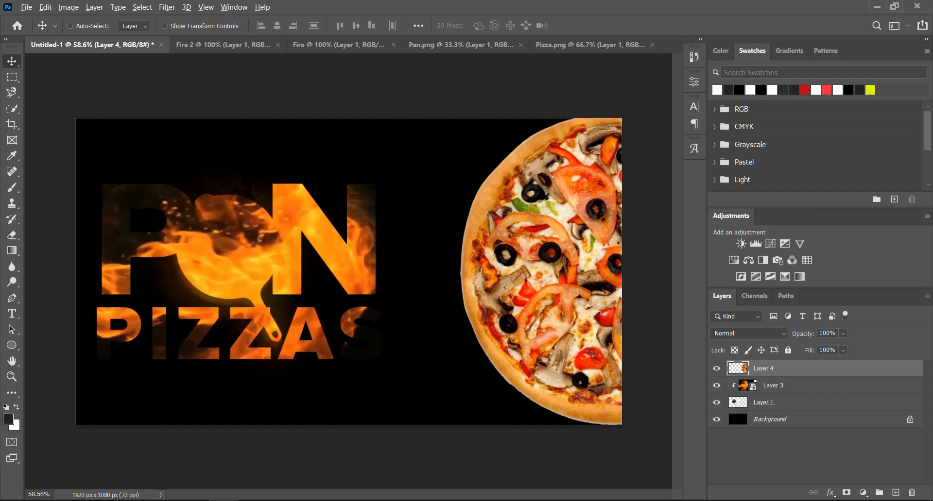
{"action": "scroll", "coordinate": [459, 258], "scroll_direction": "up", "scroll_amount": 1}
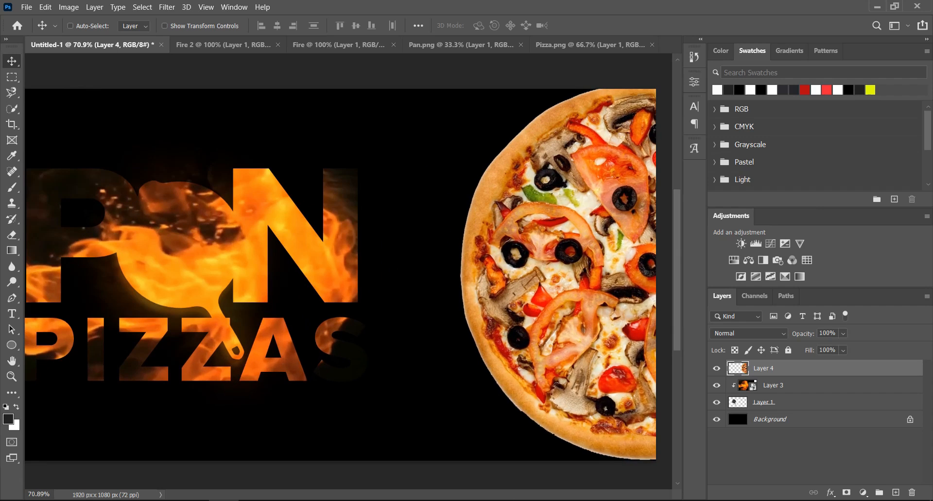
{"action": "scroll", "coordinate": [554, 209], "scroll_direction": "down", "scroll_amount": 1}
{"action": "scroll", "coordinate": [554, 210], "scroll_direction": "up", "scroll_amount": 1}
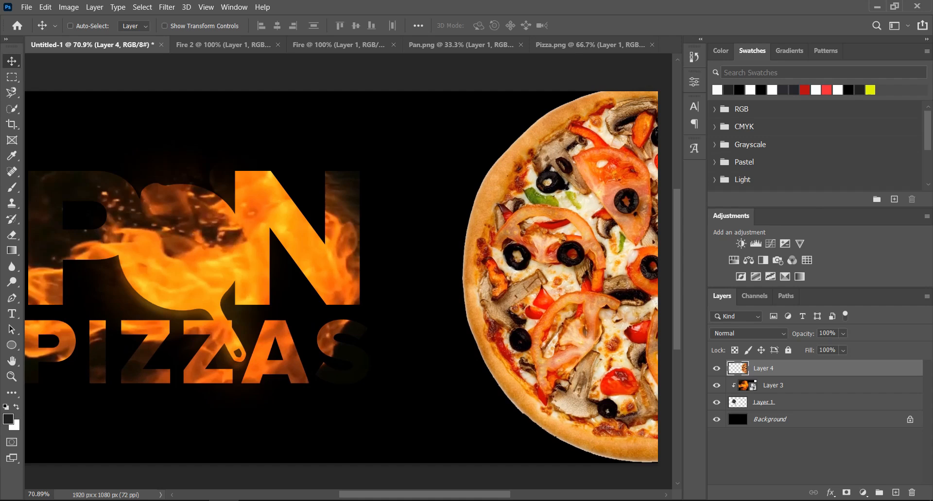
{"action": "scroll", "coordinate": [349, 271], "scroll_direction": "down", "scroll_amount": 1}
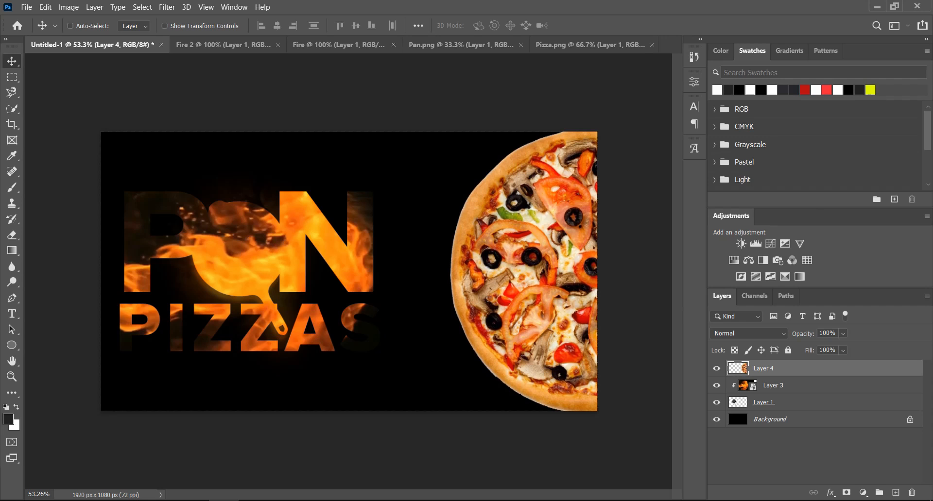
{"action": "scroll", "coordinate": [349, 271], "scroll_direction": "down", "scroll_amount": 1}
{"action": "scroll", "coordinate": [349, 271], "scroll_direction": "up", "scroll_amount": 2}
{"action": "scroll", "coordinate": [348, 272], "scroll_direction": "up", "scroll_amount": 2}
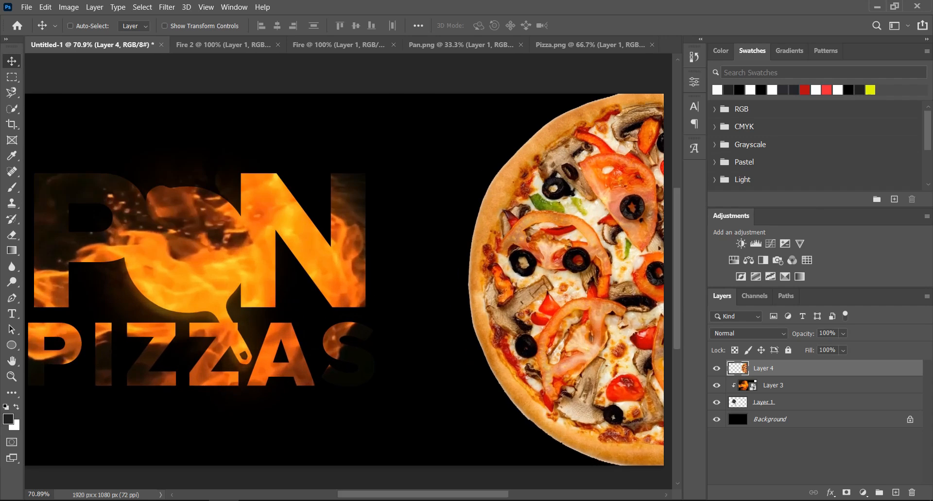
{"action": "scroll", "coordinate": [348, 272], "scroll_direction": "down", "scroll_amount": 3}
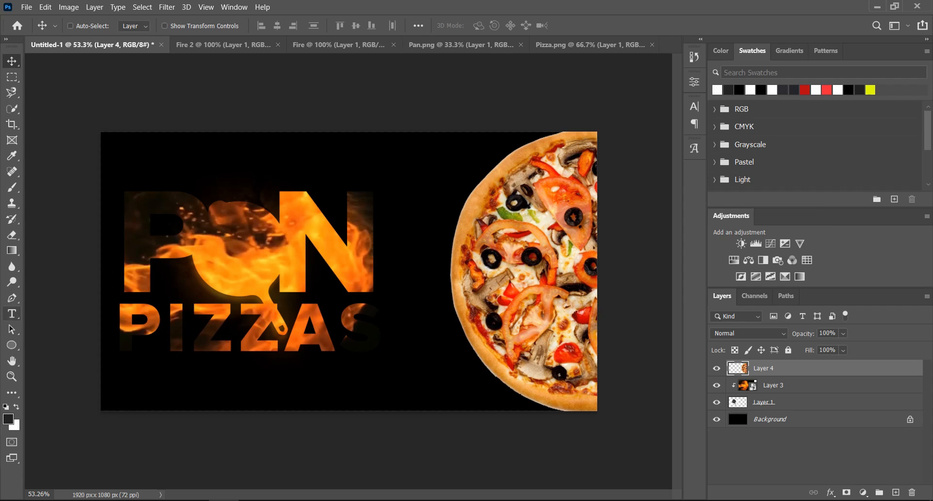
Add a white, two-line text layer reading "order" and "online" above the pizza layer
{"action": "key", "text": "t"}
{"action": "key", "text": "ctrl+shift+alt+n"}
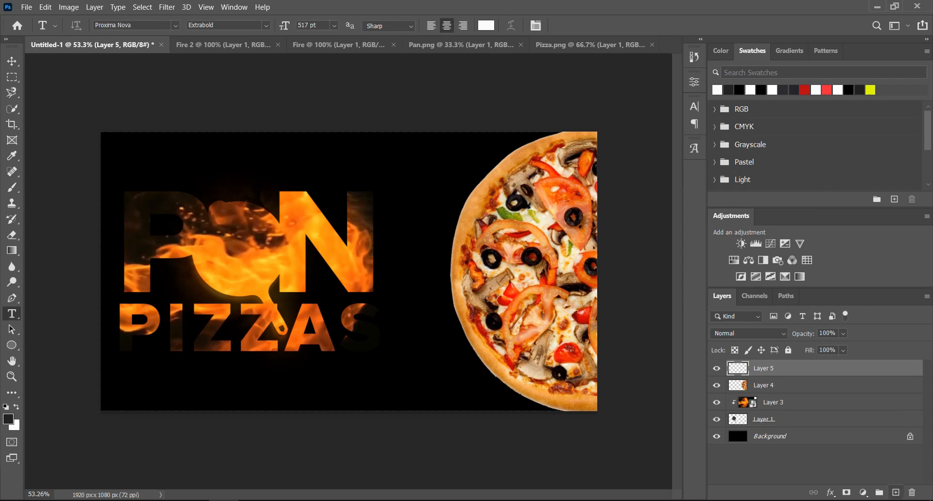
{"action": "left_click", "coordinate": [285, 394]}
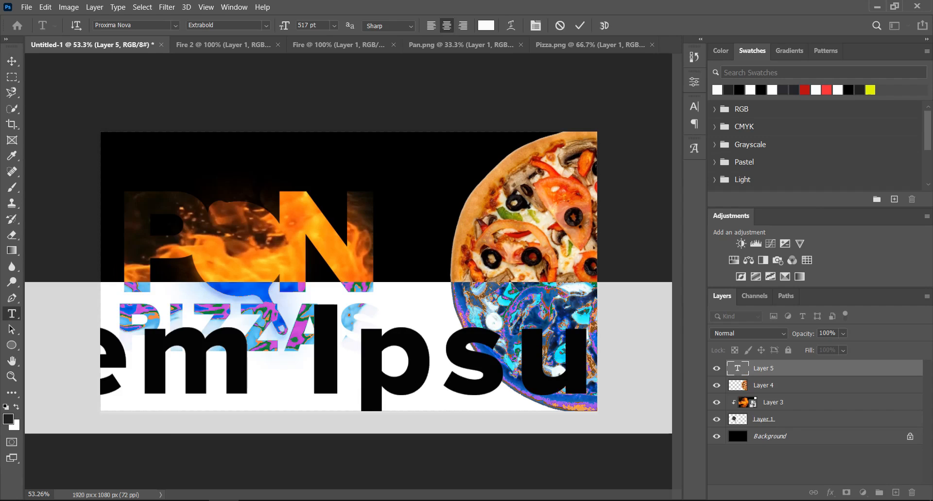
{"action": "type", "text": "order"}
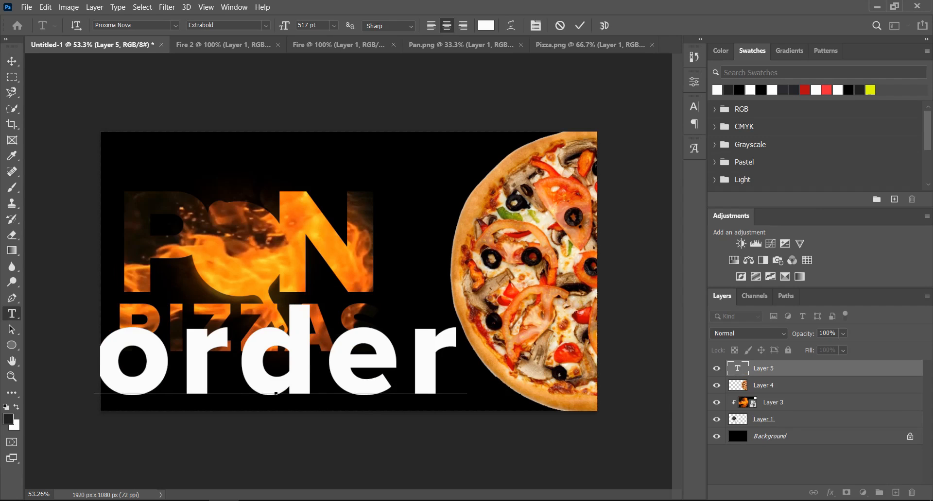
{"action": "key", "text": "Return"}
{"action": "type", "text": "online"}
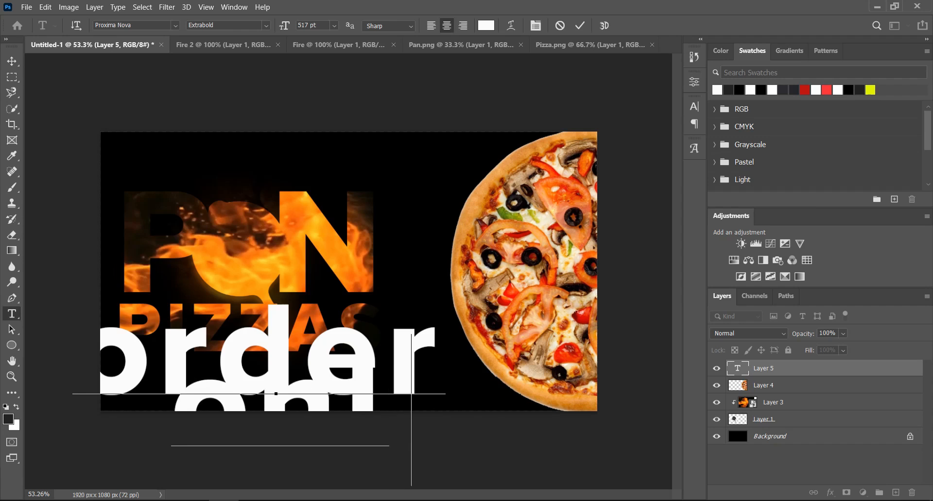
Preview Proxima Nova weights on the whole "order online" text and apply Extrabold
{"action": "key", "text": "ctrl+a"}
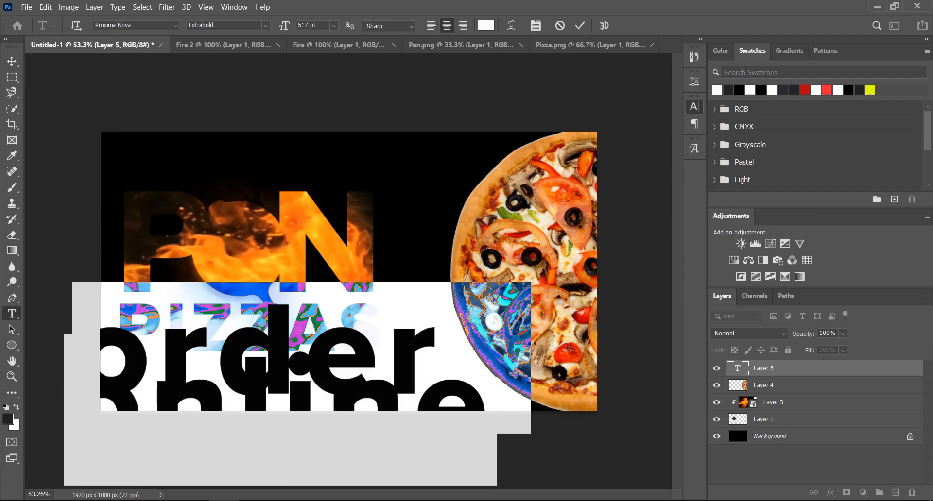
{"action": "key", "text": "ctrl+t"}
{"action": "type", "text": "prox"}
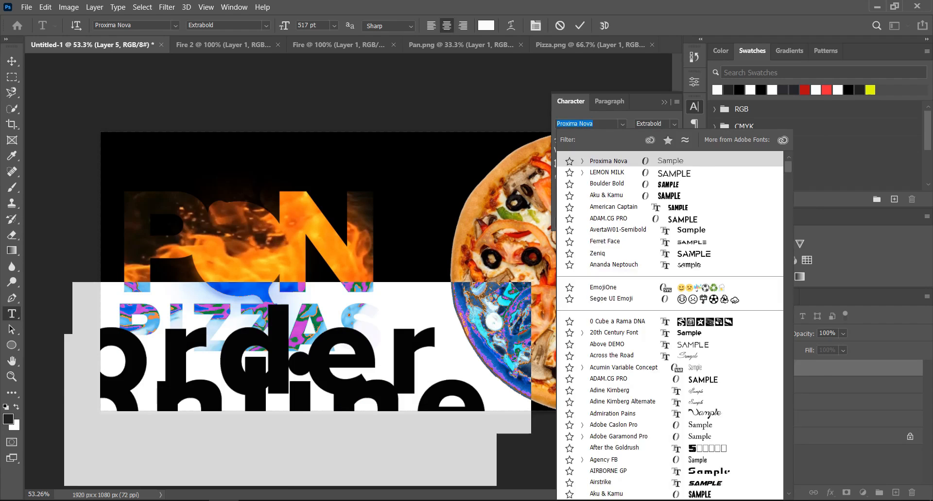
{"action": "key", "text": "Down"}
{"action": "key", "text": "Down"}
{"action": "key", "text": "Down"}
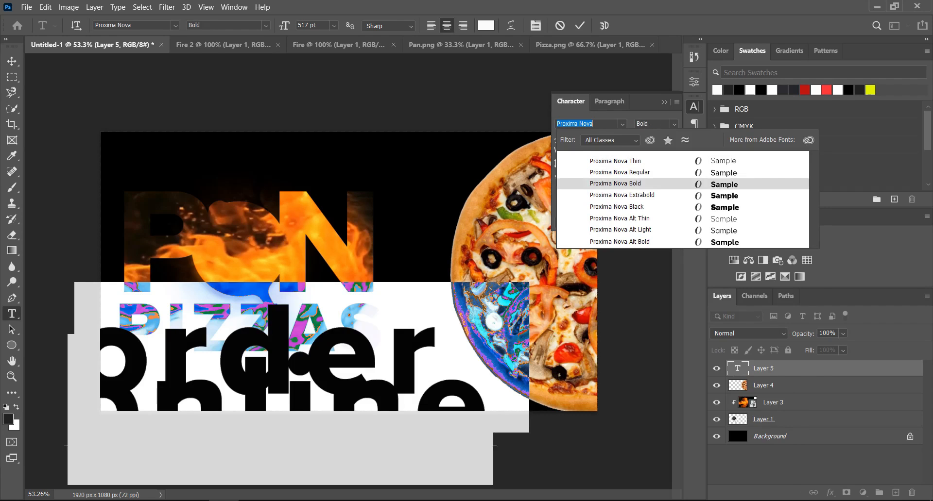
{"action": "key", "text": "Up"}
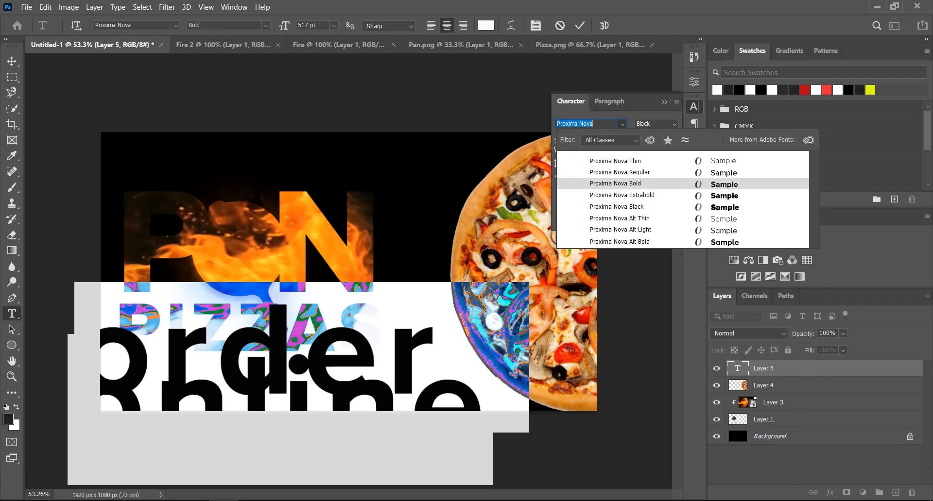
{"action": "key", "text": "Down"}
{"action": "key", "text": "Down"}
{"action": "key", "text": "Up"}
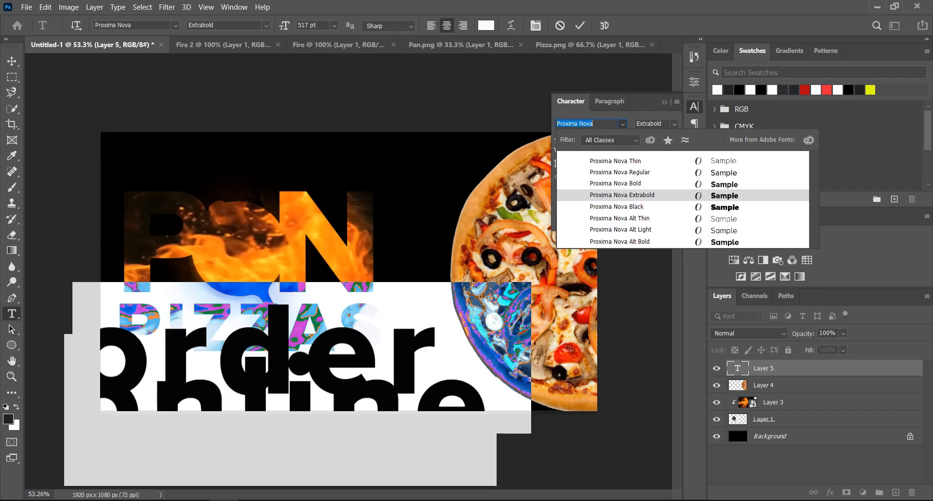
{"action": "key", "text": "Return"}
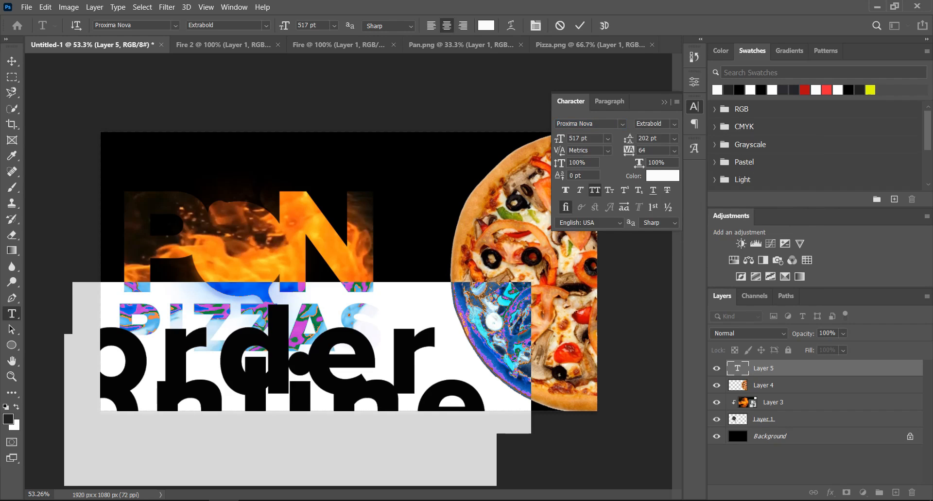
Set the "order online" text in all caps with 422 pt leading and commit the text edit
{"action": "key", "text": "ctrl+shift+k"}
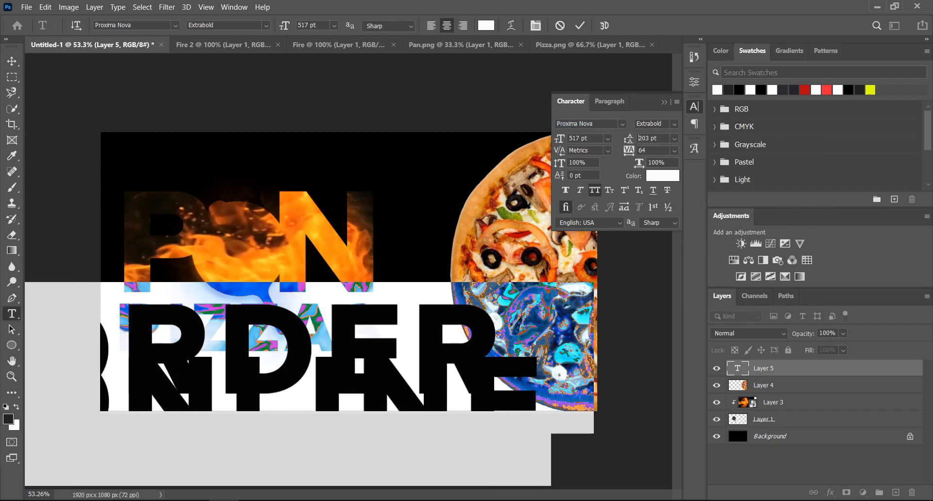
{"action": "type", "text": "275"}
{"action": "key", "text": "Return"}
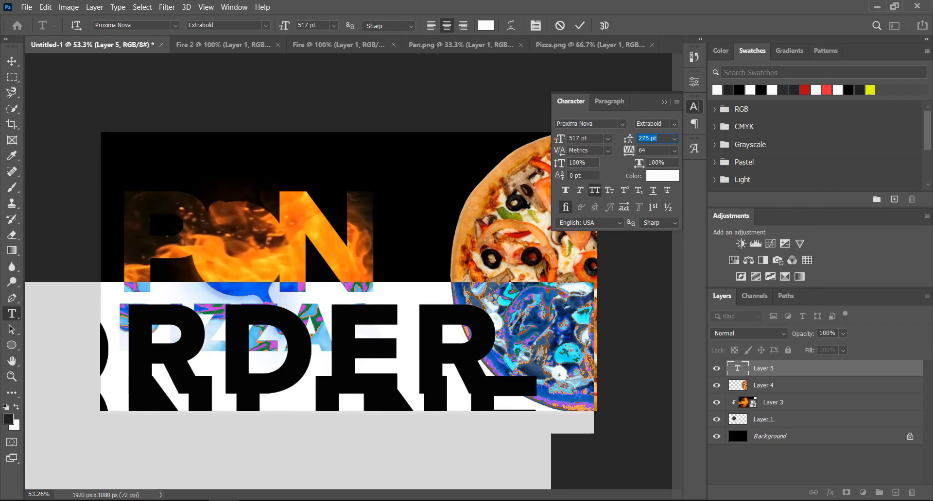
{"action": "type", "text": "342"}
{"action": "key", "text": "Return"}
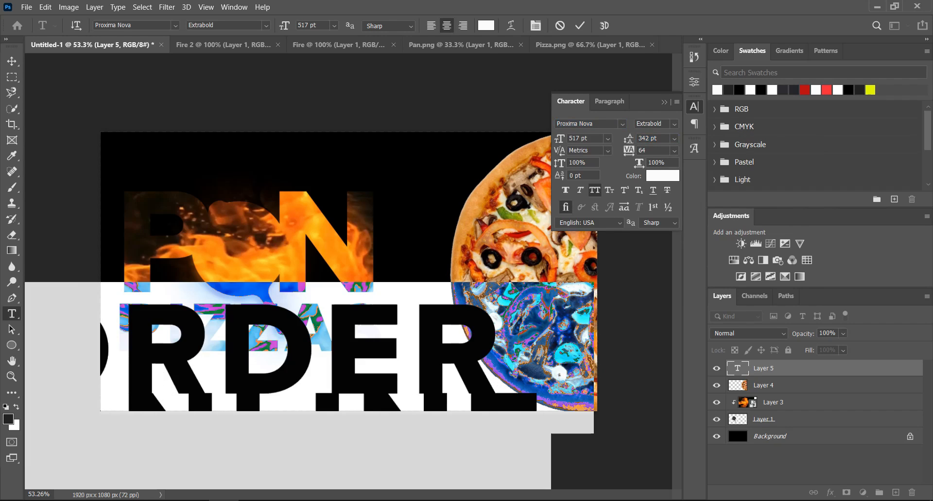
{"action": "key", "text": "Return"}
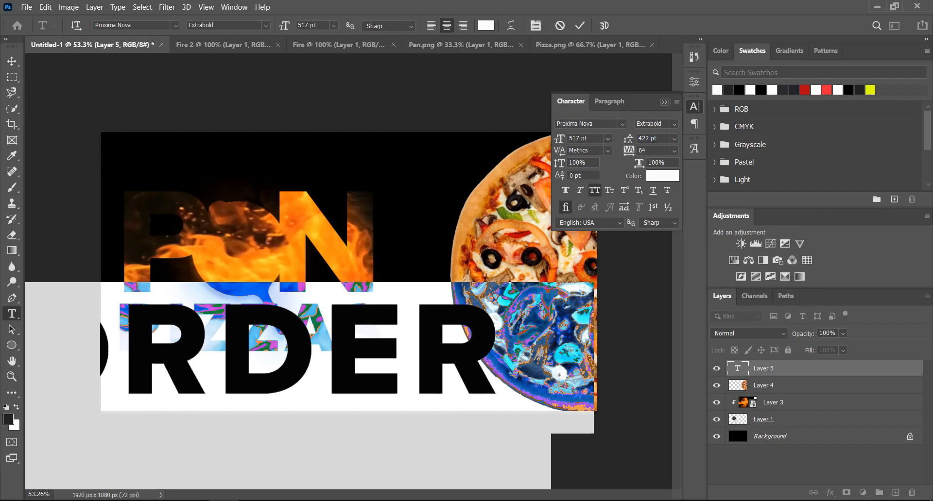
{"action": "key", "text": "ctrl+t"}
{"action": "left_click", "coordinate": [12, 61]}
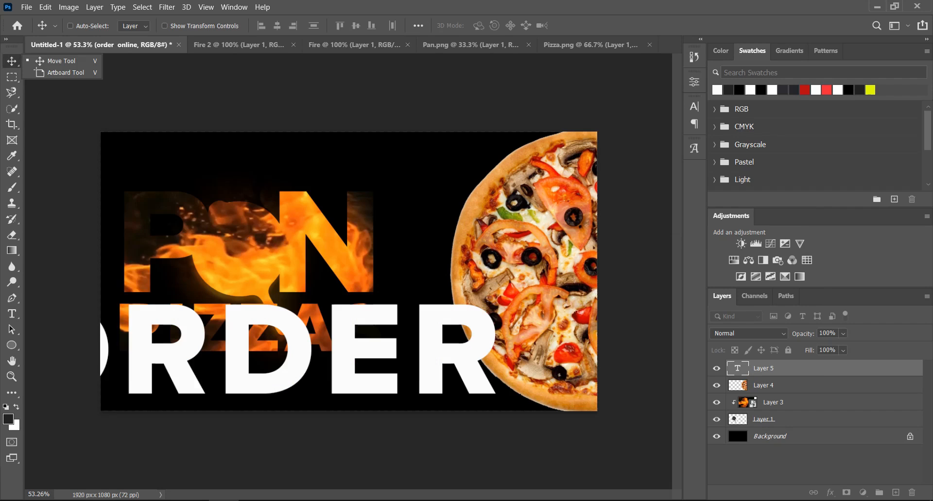
Scale the ORDER ONLINE text to 9.90% and place it at the canvas's lower-left corner
{"action": "left_click_drag", "start_coordinate": [301, 340], "coordinate": [389, 179]}
{"action": "key", "text": "ctrl+t"}
{"action": "left_click_drag", "start_coordinate": [639, 146], "coordinate": [152, 380]}
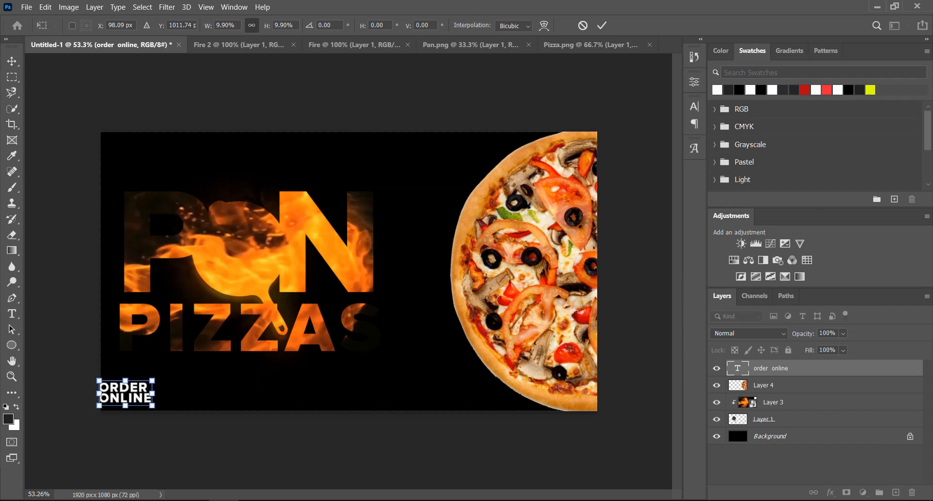
{"action": "key", "text": "Return"}
Move the ORDER ONLINE text inward so it sits fully inside the canvas beneath the PIZZAS lettering
{"action": "scroll", "coordinate": [348, 272], "scroll_direction": "up", "scroll_amount": 5}
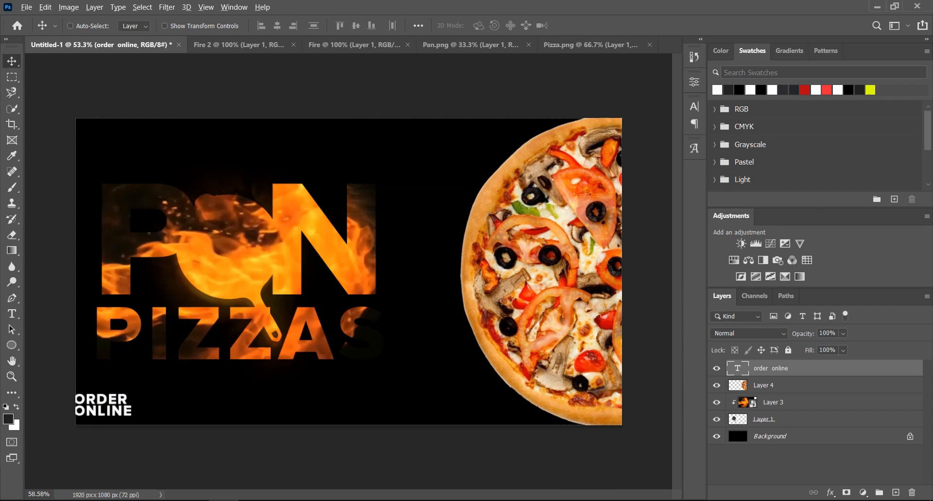
{"action": "scroll", "coordinate": [348, 272], "scroll_direction": "left", "scroll_amount": 3}
{"action": "scroll", "coordinate": [349, 272], "scroll_direction": "down", "scroll_amount": 3}
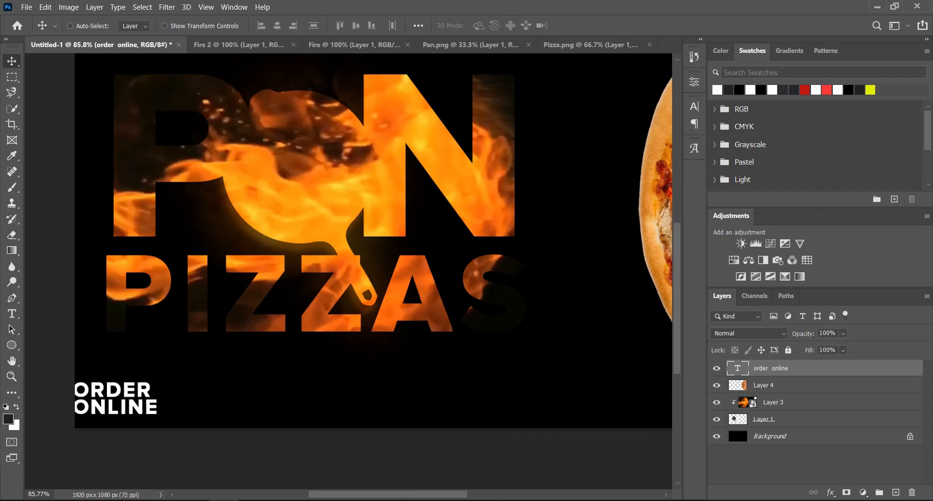
{"action": "scroll", "coordinate": [349, 271], "scroll_direction": "left", "scroll_amount": 3}
{"action": "scroll", "coordinate": [242, 398], "scroll_direction": "up", "scroll_amount": 4}
{"action": "left_click_drag", "start_coordinate": [295, 294], "coordinate": [411, 317]}
Enlarge the word ORDER and set the tracking of the word ONLINE to 364
{"action": "key", "text": "t"}
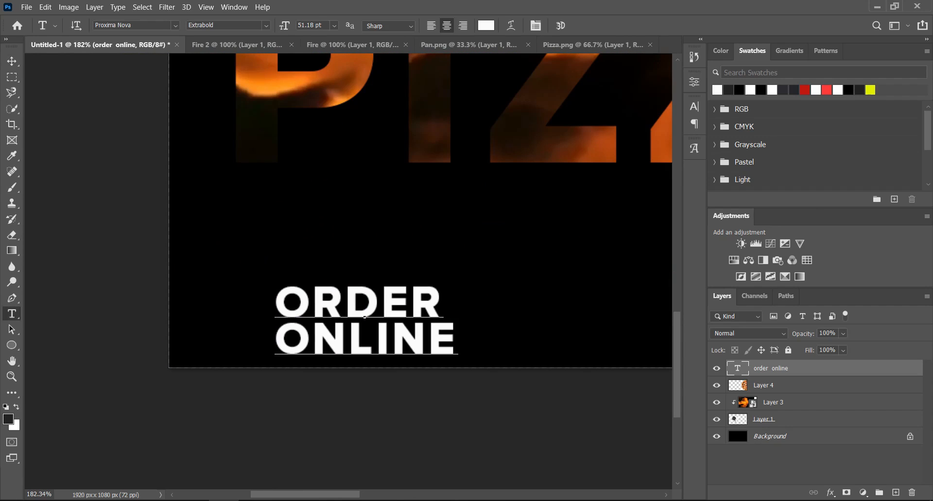
{"action": "triple_click", "coordinate": [345, 304]}
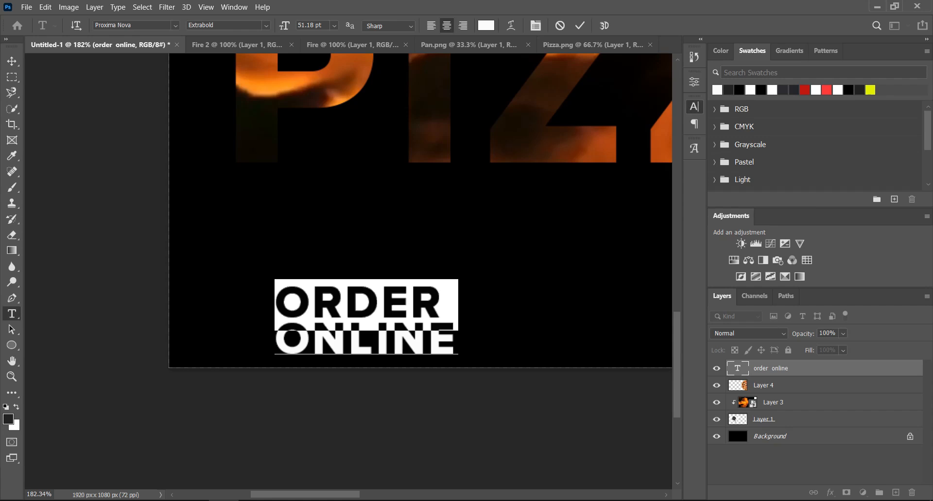
{"action": "left_click", "coordinate": [694, 106]}
{"action": "left_click_drag", "start_coordinate": [560, 139], "coordinate": [572, 138]}
{"action": "key", "text": "Tab"}
{"action": "double_click", "coordinate": [347, 340]}
{"action": "left_click_drag", "start_coordinate": [628, 151], "coordinate": [643, 150]}
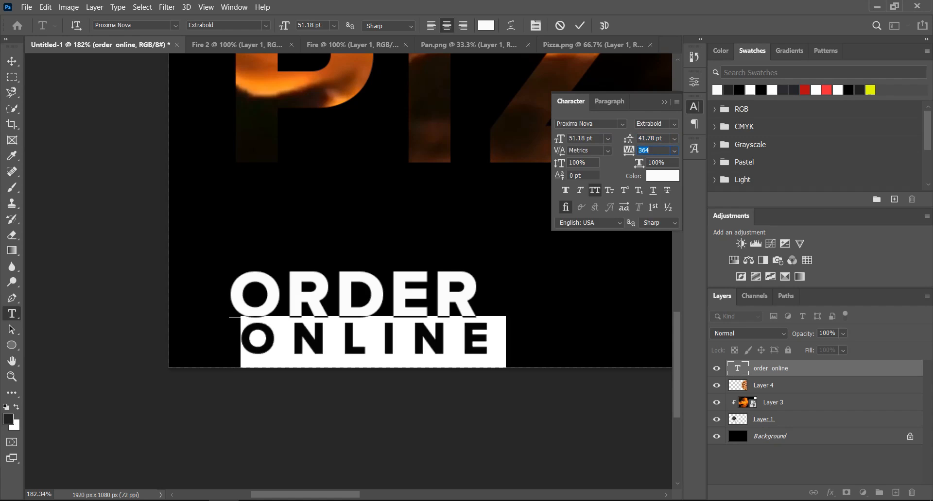
Apply negative kerning at the start of ONLINE to align it beneath ORDER, and commit the text edit
{"action": "left_click", "coordinate": [241, 340]}
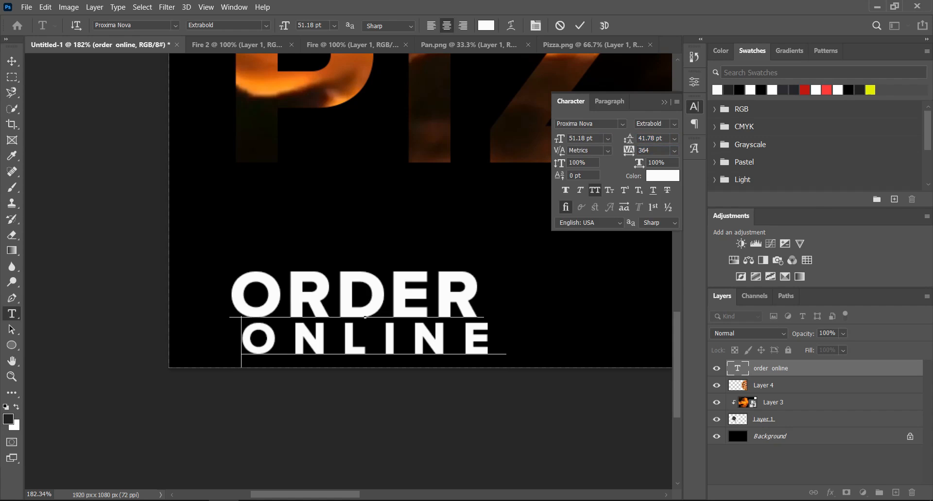
{"action": "left_click_drag", "start_coordinate": [559, 150], "coordinate": [556, 150]}
{"action": "key", "text": "Down"}
{"action": "key", "text": "Down"}
{"action": "key", "text": "Down"}
{"action": "key", "text": "Down"}
{"action": "key", "text": "Down"}
{"action": "key", "text": "Down"}
{"action": "key", "text": "Down"}
{"action": "key", "text": "Down"}
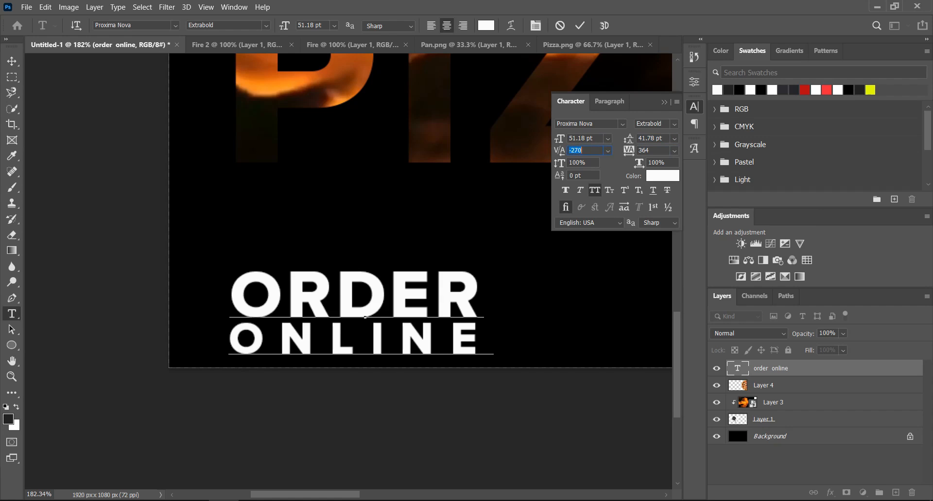
{"action": "key", "text": "Up"}
{"action": "key", "text": "Up"}
{"action": "key", "text": "Up"}
{"action": "key", "text": "Return"}
{"action": "key", "text": "ctrl+t"}
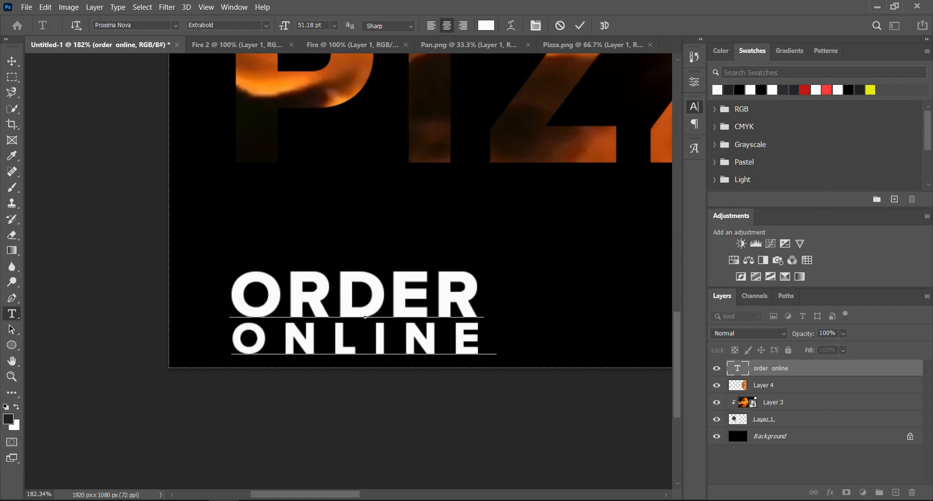
{"action": "left_click", "coordinate": [12, 61]}
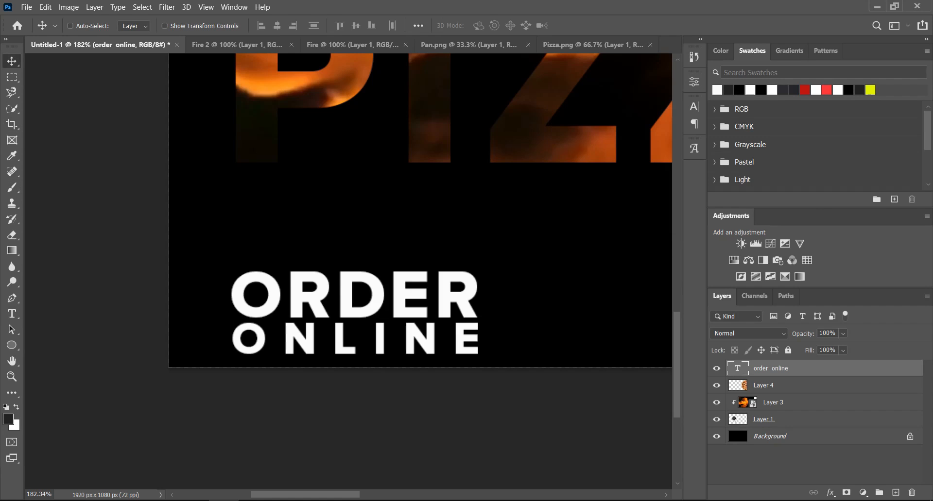
Move the ORDER ONLINE text closer to the canvas's lower-left corner, leaving a small margin
{"action": "scroll", "coordinate": [289, 309], "scroll_direction": "down", "scroll_amount": 5}
{"action": "scroll", "coordinate": [289, 309], "scroll_direction": "up", "scroll_amount": 3}
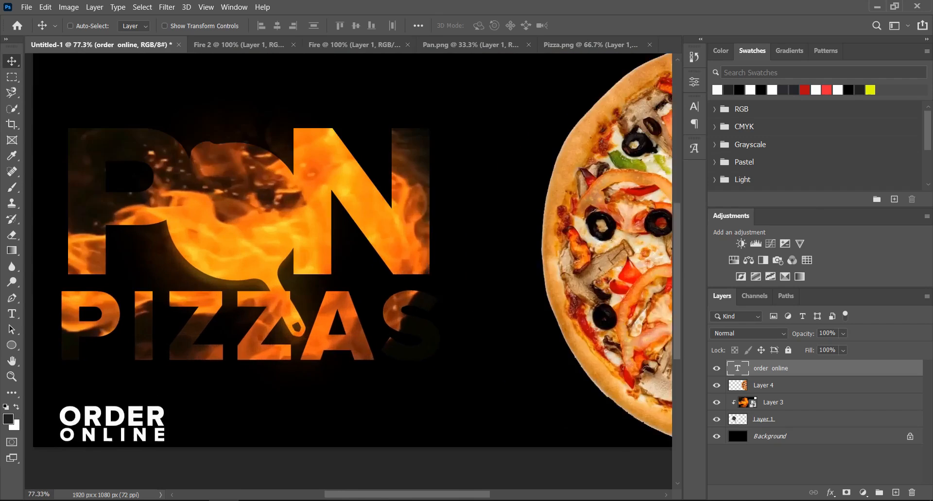
{"action": "scroll", "coordinate": [127, 415], "scroll_direction": "down", "scroll_amount": 1}
{"action": "mouse_move", "coordinate": [136, 416]}
{"action": "left_mouse_down"}
{"action": "mouse_move", "coordinate": [138, 406]}
{"action": "mouse_move", "coordinate": [121, 410]}
{"action": "left_mouse_up"}
{"action": "scroll", "coordinate": [121, 410], "scroll_direction": "left", "scroll_amount": 1}
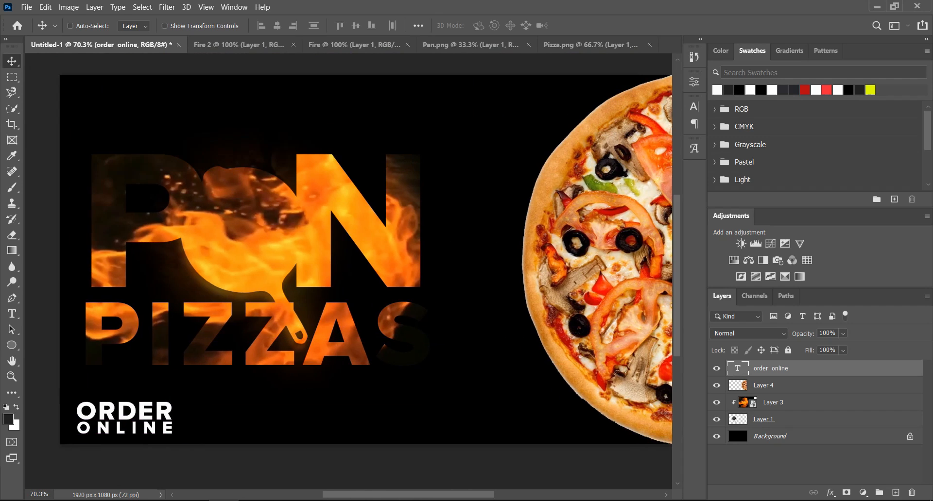
{"action": "scroll", "coordinate": [366, 286], "scroll_direction": "left", "scroll_amount": 3}
{"action": "scroll", "coordinate": [236, 459], "scroll_direction": "left", "scroll_amount": 7}
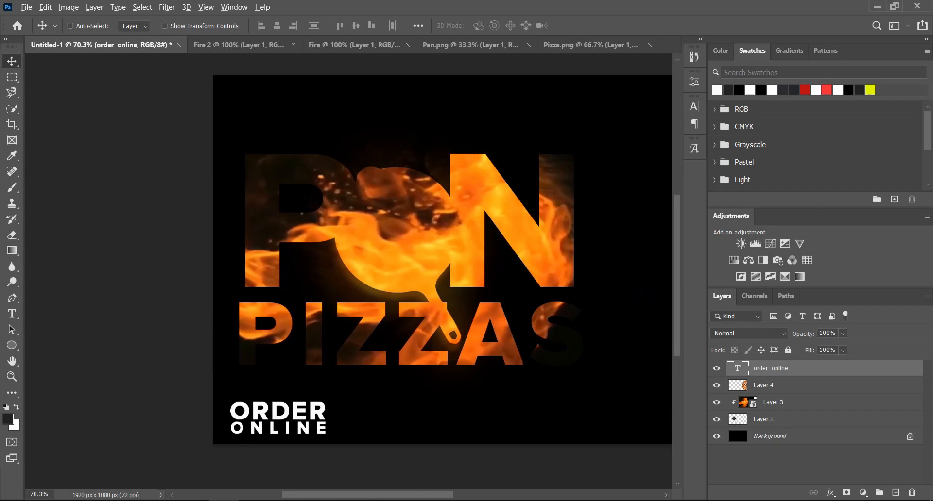
Nudge the ORDER ONLINE text slightly towards the canvas's left edge and check its corner margins up close
{"action": "scroll", "coordinate": [235, 460], "scroll_direction": "up", "scroll_amount": 8}
{"action": "left_click_drag", "start_coordinate": [357, 346], "coordinate": [353, 346]}
{"action": "left_click_drag", "start_coordinate": [358, 315], "coordinate": [349, 315]}
{"action": "key", "text": "ctrl+0"}
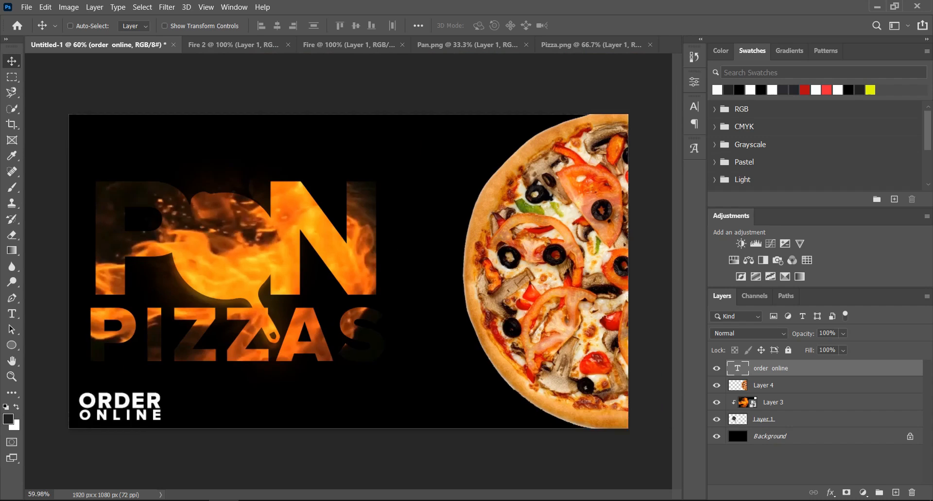
{"action": "scroll", "coordinate": [61, 456], "scroll_direction": "up", "scroll_amount": 12}
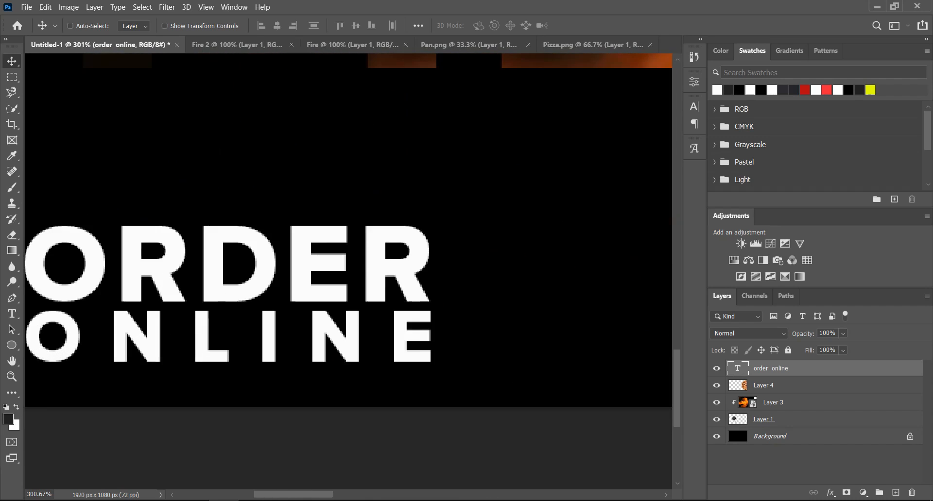
{"action": "scroll", "coordinate": [348, 271], "scroll_direction": "left", "scroll_amount": 4}
{"action": "scroll", "coordinate": [348, 271], "scroll_direction": "right", "scroll_amount": 1}
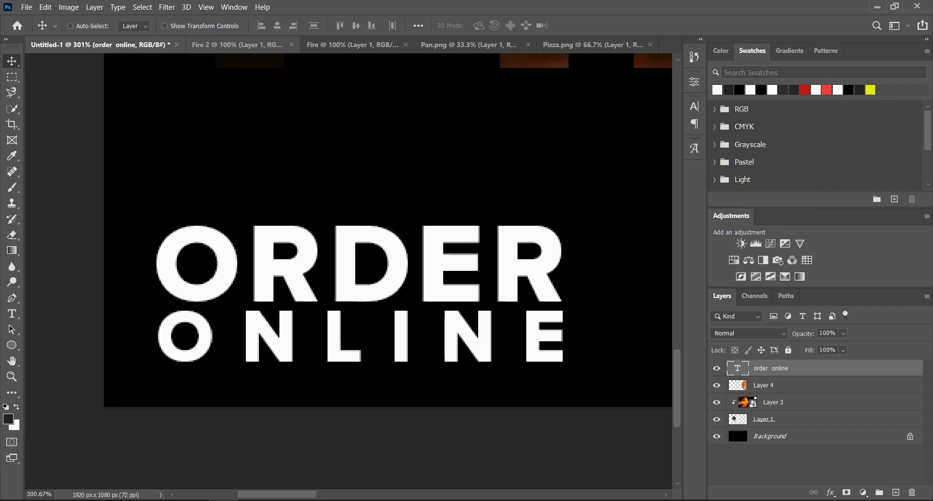
Copy the flame video from the Fire 2 document into the advert as a new layer above the ORDER ONLINE text
{"action": "left_click", "coordinate": [237, 44]}
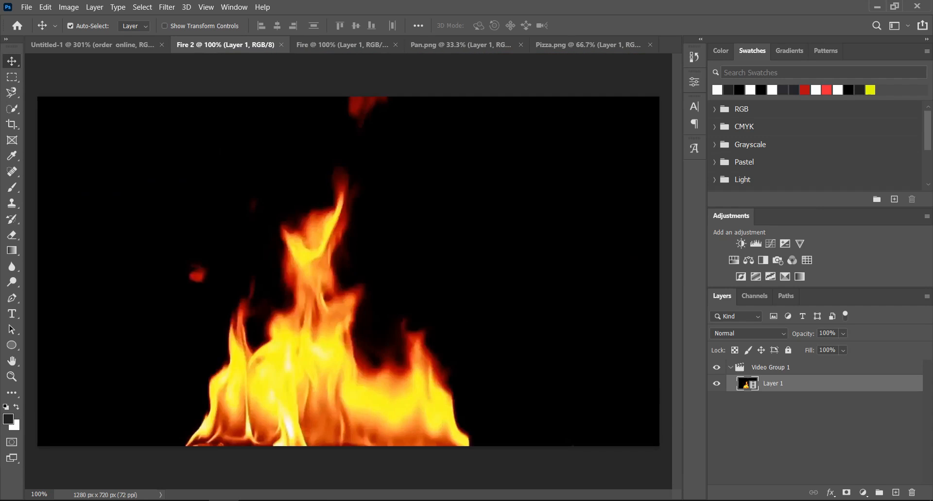
{"action": "left_click", "coordinate": [92, 44]}
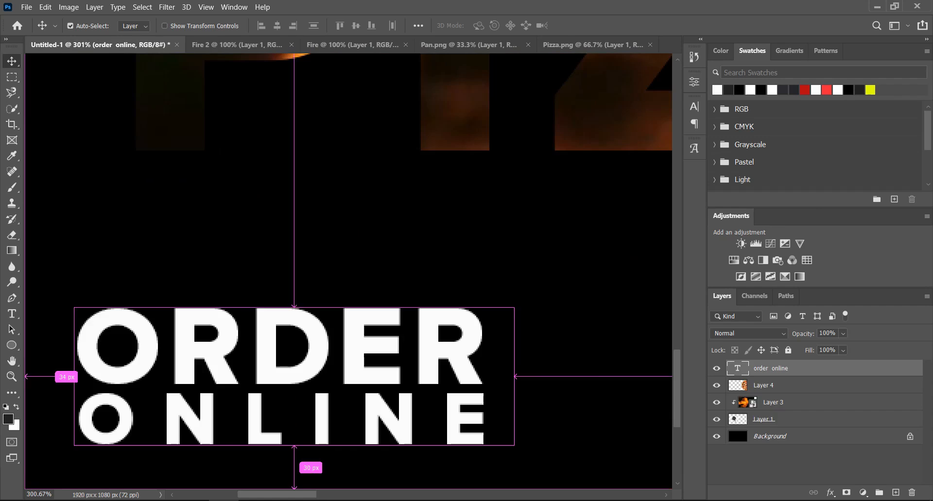
{"action": "key", "text": "ctrl+v"}
{"action": "scroll", "coordinate": [437, 249], "scroll_direction": "down", "scroll_amount": 10}
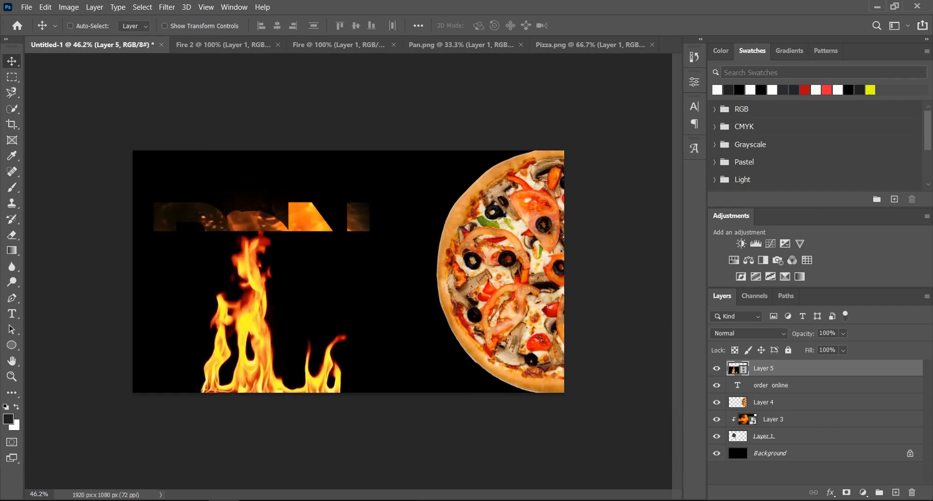
Convert the pasted flame video to a smart object, scale it to about 69% and position it over the ORDER ONLINE text
{"action": "scroll", "coordinate": [294, 356], "scroll_direction": "up", "scroll_amount": 7}
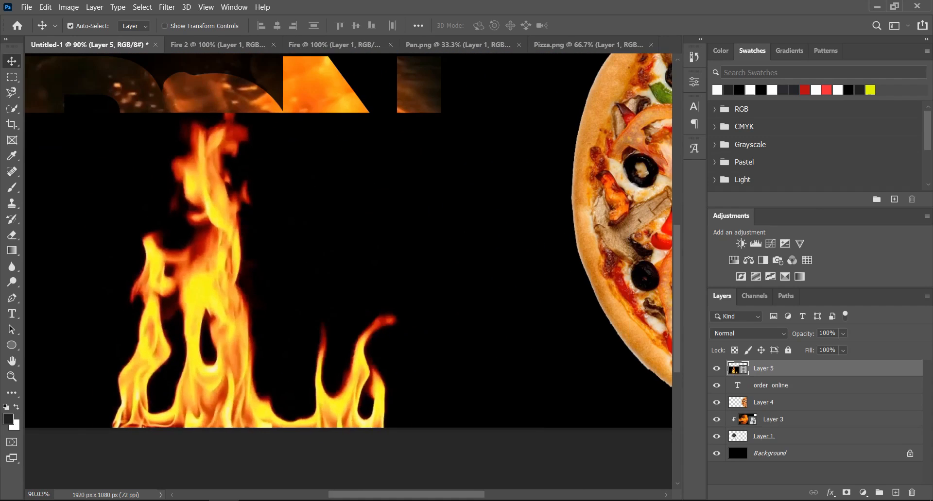
{"action": "key", "text": "ctrl+t"}
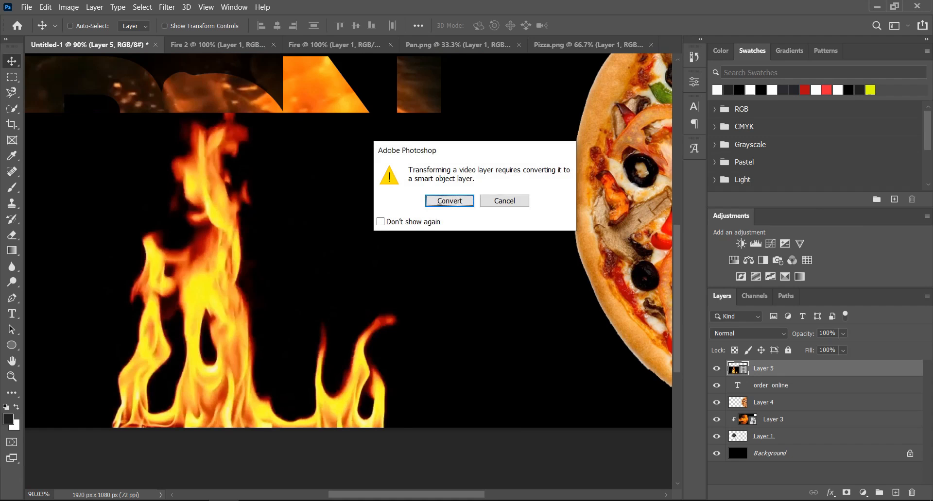
{"action": "key", "text": "Return"}
{"action": "left_click_drag", "start_coordinate": [539, 113], "coordinate": [371, 208]}
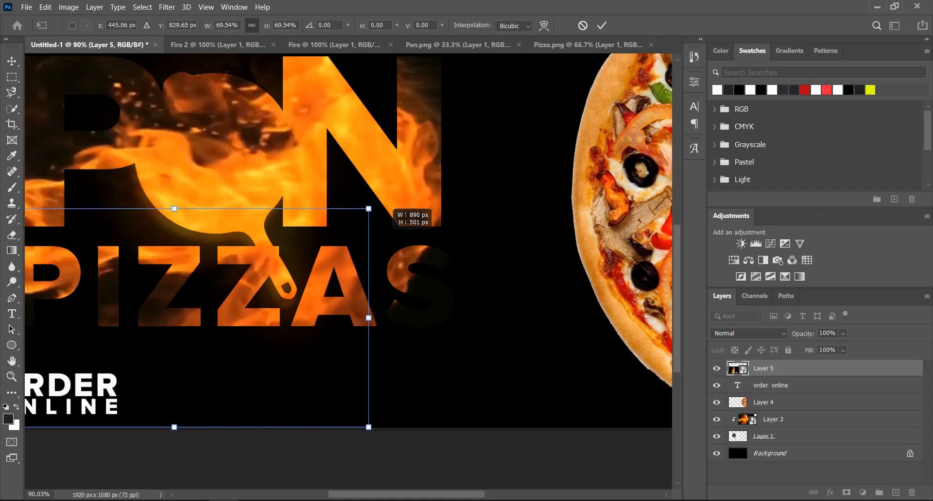
{"action": "scroll", "coordinate": [371, 208], "scroll_direction": "down", "scroll_amount": 5}
{"action": "left_click_drag", "start_coordinate": [247, 339], "coordinate": [158, 361]}
{"action": "key", "text": "Return"}
Rotate the flame video 90 degrees and position its flames across the ORDER ONLINE text in the canvas's lower-left corner
{"action": "key", "text": "shift+Up"}
{"action": "key", "text": "shift+Up"}
{"action": "key", "text": "shift+Up"}
{"action": "key", "text": "shift+Up"}
{"action": "key", "text": "ctrl"}
{"action": "key", "text": "ctrl+t"}
{"action": "left_click_drag", "start_coordinate": [287, 272], "coordinate": [236, 427]}
{"action": "left_click_drag", "start_coordinate": [141, 302], "coordinate": [135, 351]}
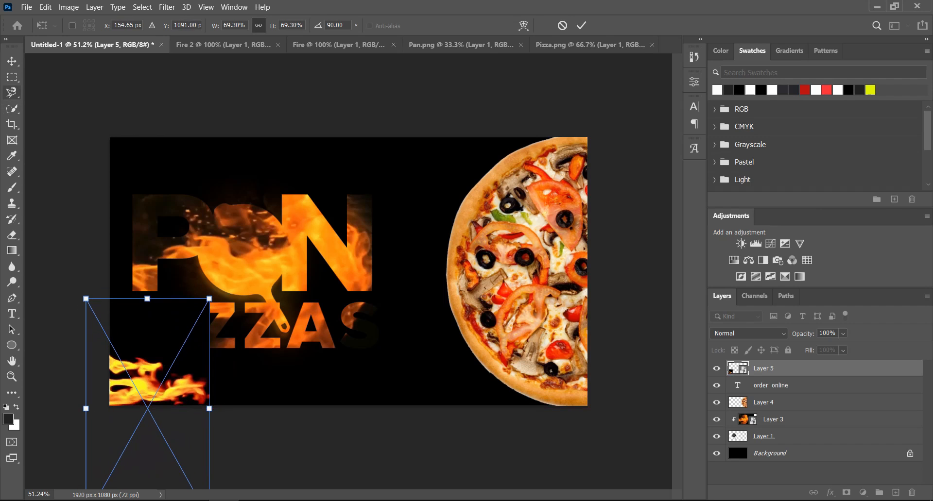
{"action": "key", "text": "Return"}
Clip the rotated flame video to the ORDER ONLINE text layer and inspect the fire inside the letters
{"action": "key", "text": "ctrl+plus"}
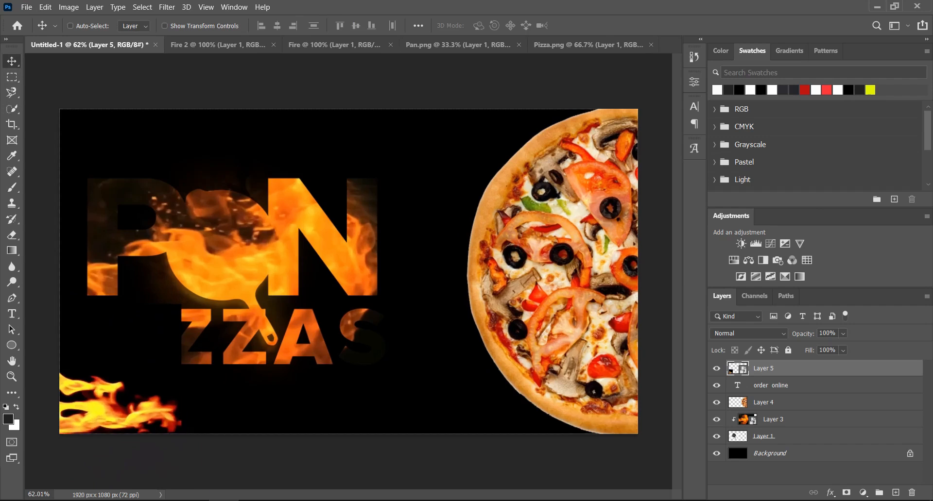
{"action": "key", "text": "ctrl+minus"}
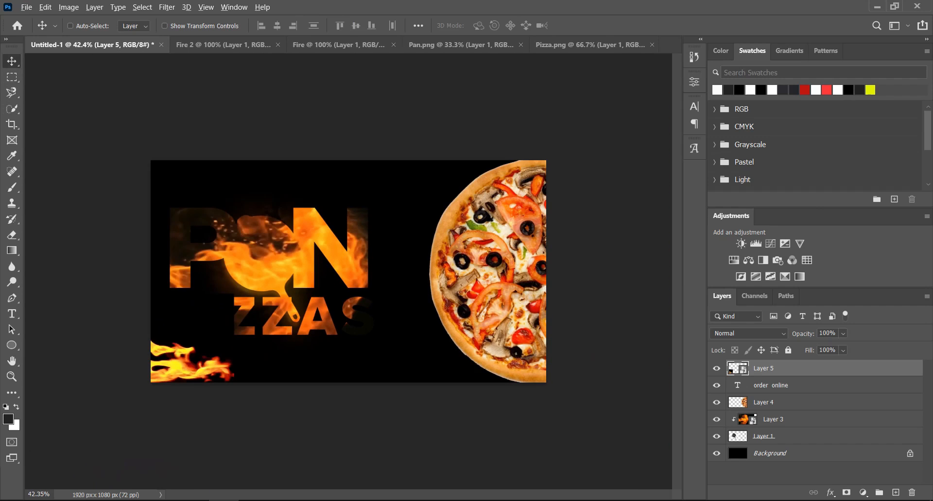
{"action": "key", "text": "ctrl+alt+g"}
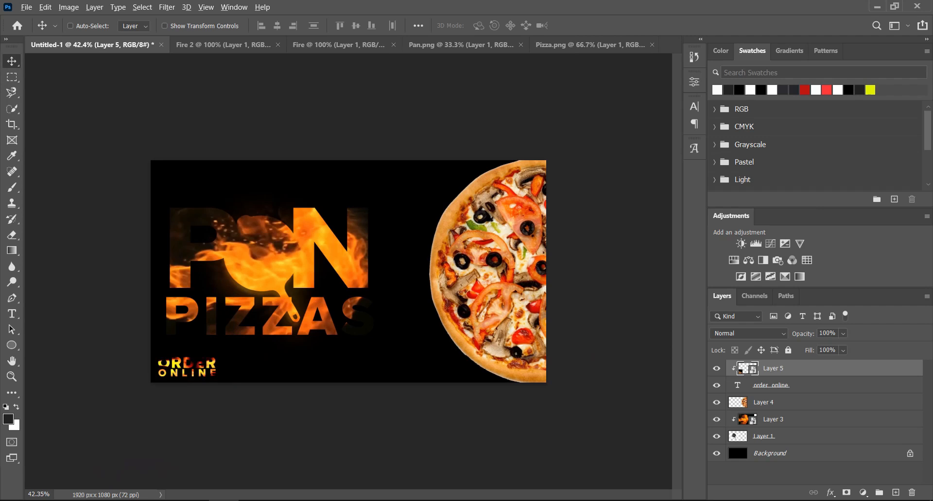
{"action": "scroll", "coordinate": [292, 299], "scroll_direction": "up", "scroll_amount": 7}
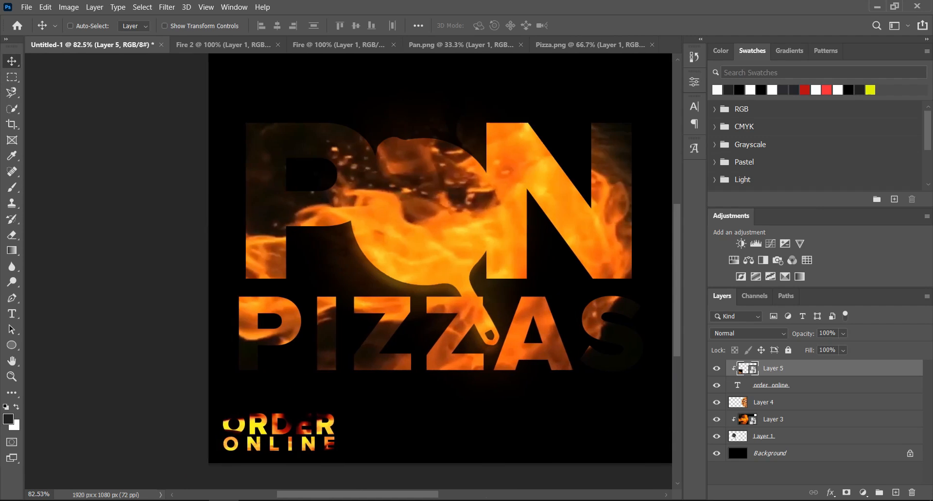
{"action": "scroll", "coordinate": [195, 437], "scroll_direction": "up", "scroll_amount": 3}
Show the video timeline and move the playhead to about 9.5 seconds
{"action": "left_click", "coordinate": [234, 7]}
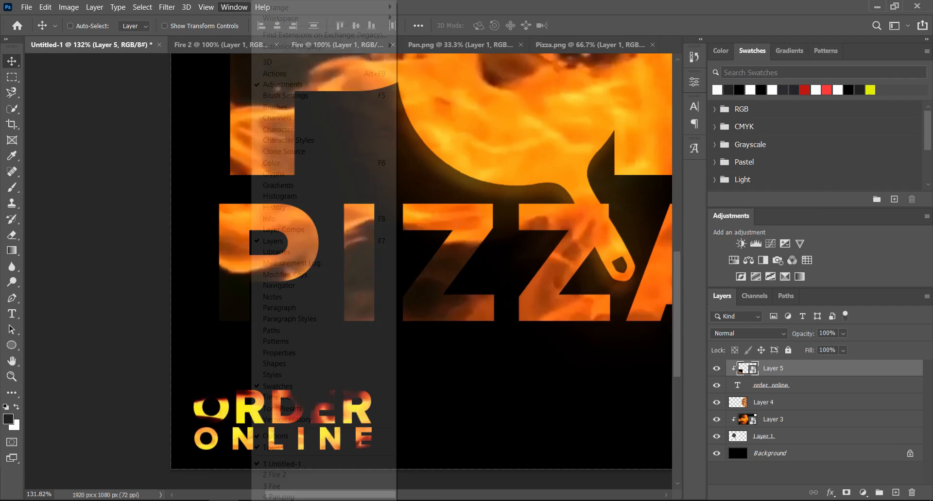
{"action": "left_click", "coordinate": [272, 296]}
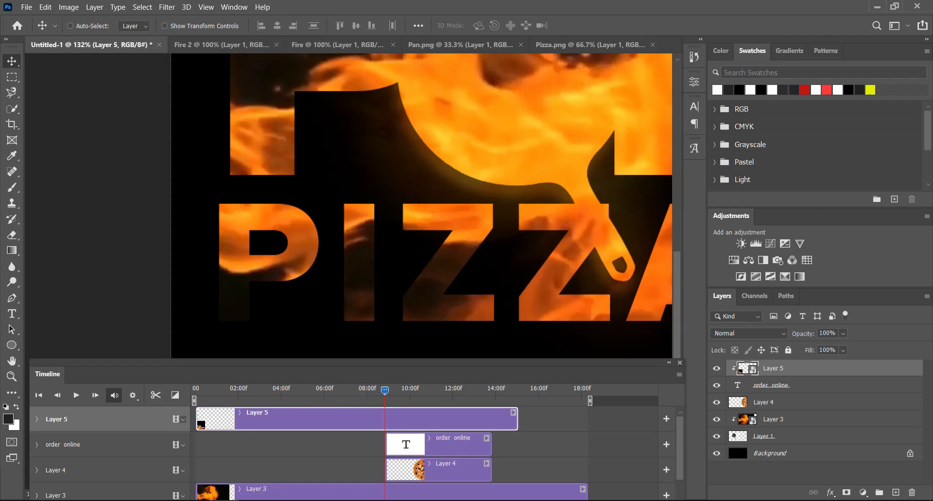
{"action": "scroll", "coordinate": [366, 262], "scroll_direction": "down", "scroll_amount": 5}
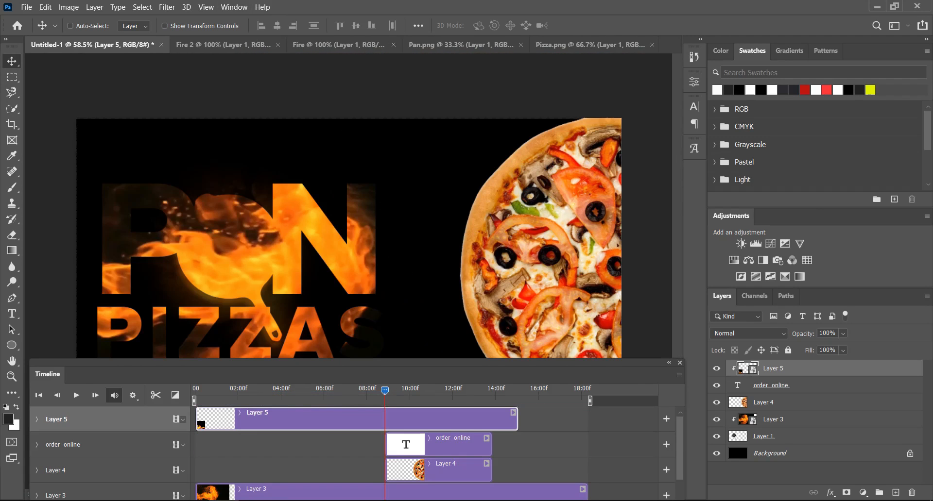
{"action": "mouse_move", "coordinate": [384, 391]}
{"action": "left_mouse_down"}
{"action": "mouse_move", "coordinate": [318, 390]}
{"action": "mouse_move", "coordinate": [398, 391]}
{"action": "left_mouse_up"}
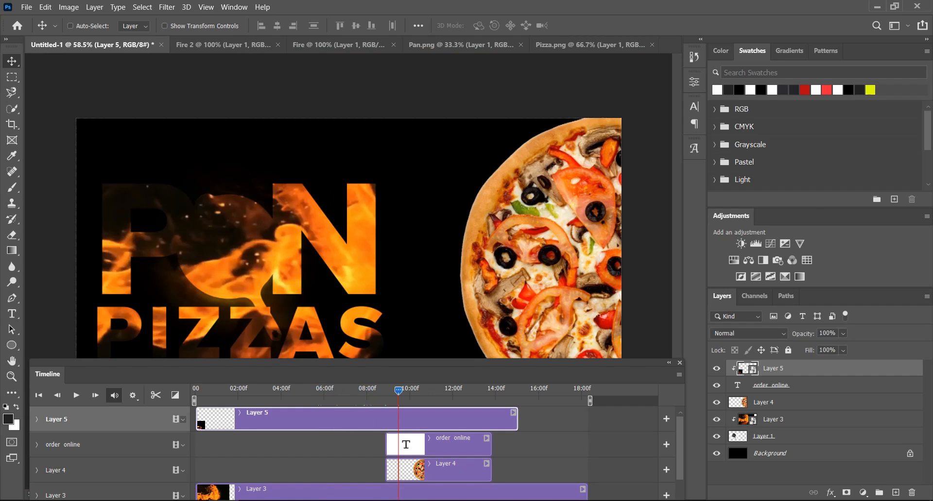
Move the order online clip to the timeline's beginning and stretch the pizza clip on Layer 4 from there to about 15 seconds
{"action": "left_click", "coordinate": [770, 385]}
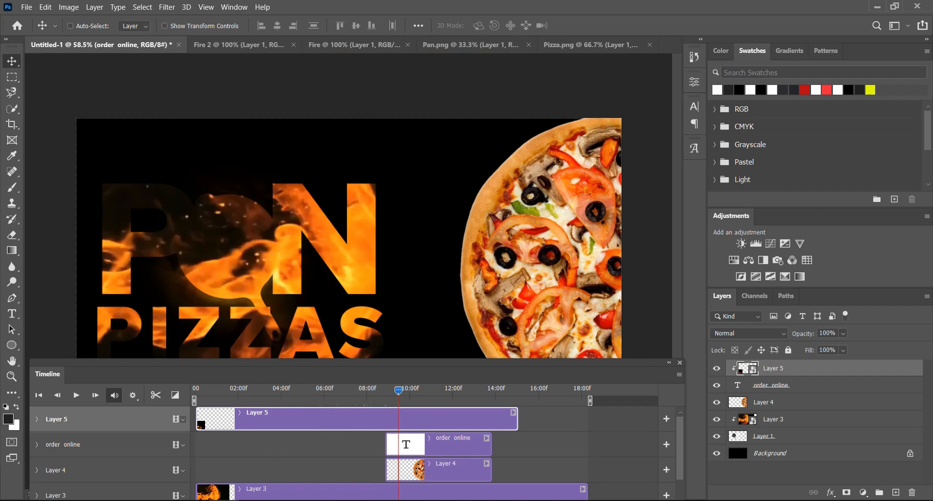
{"action": "left_click_drag", "start_coordinate": [454, 445], "coordinate": [265, 444]}
{"action": "left_click_drag", "start_coordinate": [452, 470], "coordinate": [517, 470]}
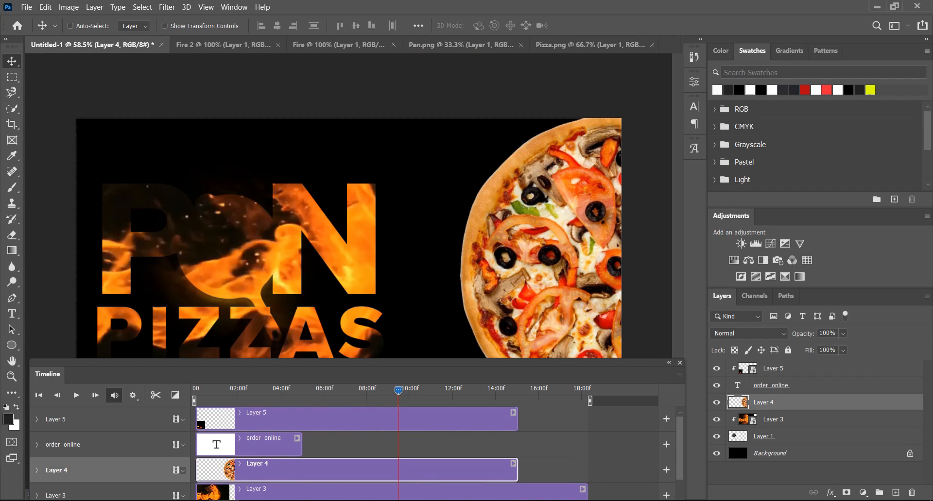
Trim the pizza clip to start at about 5 seconds and shift the order online clip to start at about 1 second
{"action": "left_click", "coordinate": [299, 444]}
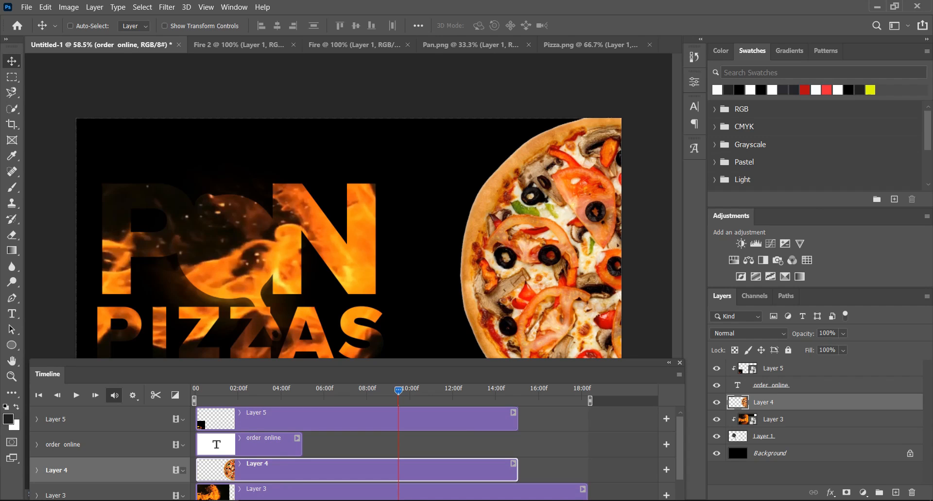
{"action": "left_click", "coordinate": [299, 470]}
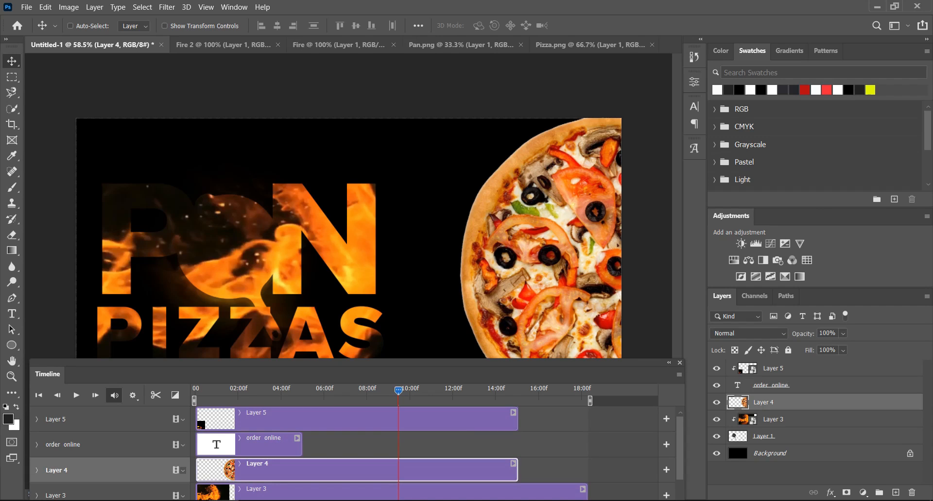
{"action": "left_click_drag", "start_coordinate": [197, 471], "coordinate": [303, 446]}
{"action": "left_click", "coordinate": [277, 446]}
Undo the start trim of the Layer 5 flame clip and shift the whole clip to start together with the order online clip
{"action": "left_click", "coordinate": [303, 419]}
{"action": "left_click_drag", "start_coordinate": [196, 419], "coordinate": [222, 419]}
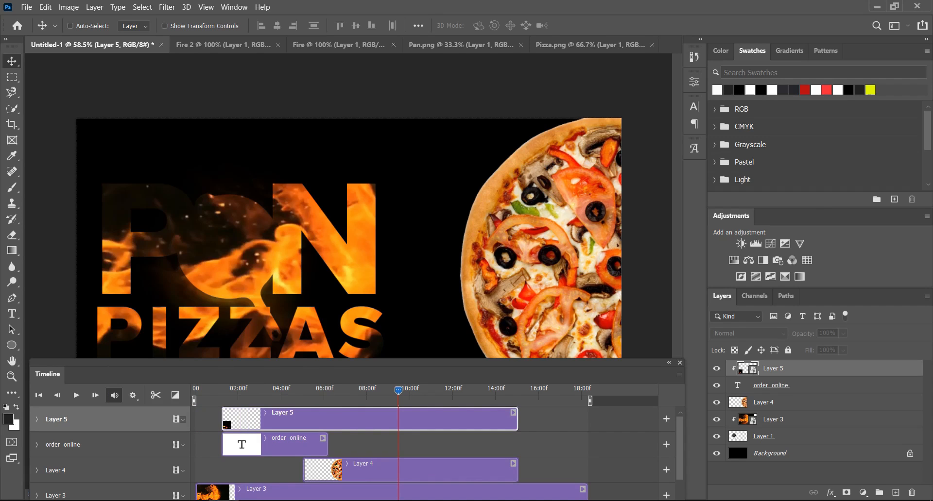
{"action": "key", "text": "ctrl+z"}
{"action": "left_click_drag", "start_coordinate": [272, 419], "coordinate": [297, 419]}
Extend the order online clip to about 18 seconds and set the Layer 5 flame clip's end at about 16 seconds
{"action": "left_click_drag", "start_coordinate": [543, 419], "coordinate": [327, 418]}
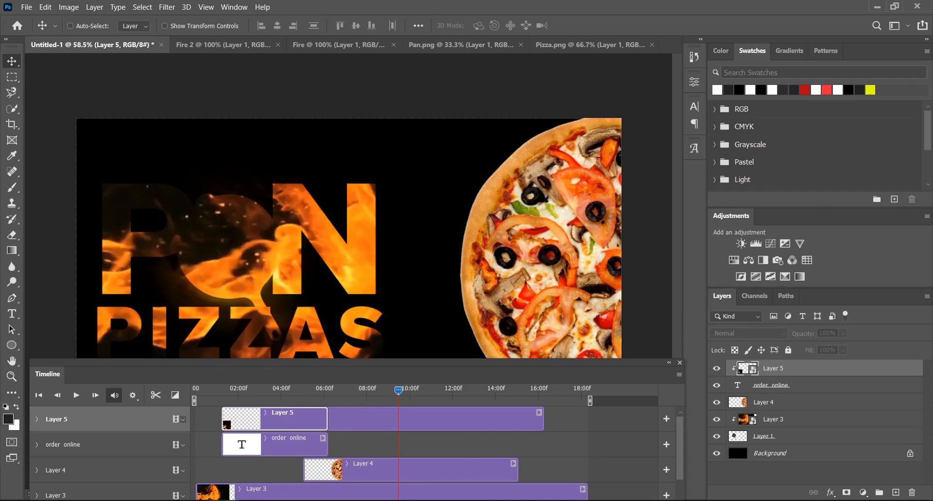
{"action": "left_click_drag", "start_coordinate": [327, 445], "coordinate": [587, 444]}
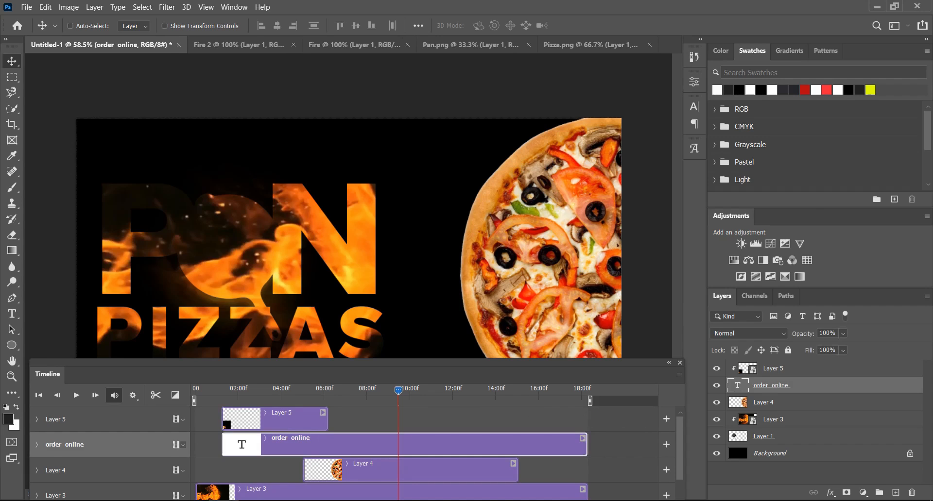
{"action": "left_click", "coordinate": [326, 419]}
{"action": "left_click_drag", "start_coordinate": [326, 419], "coordinate": [543, 419]}
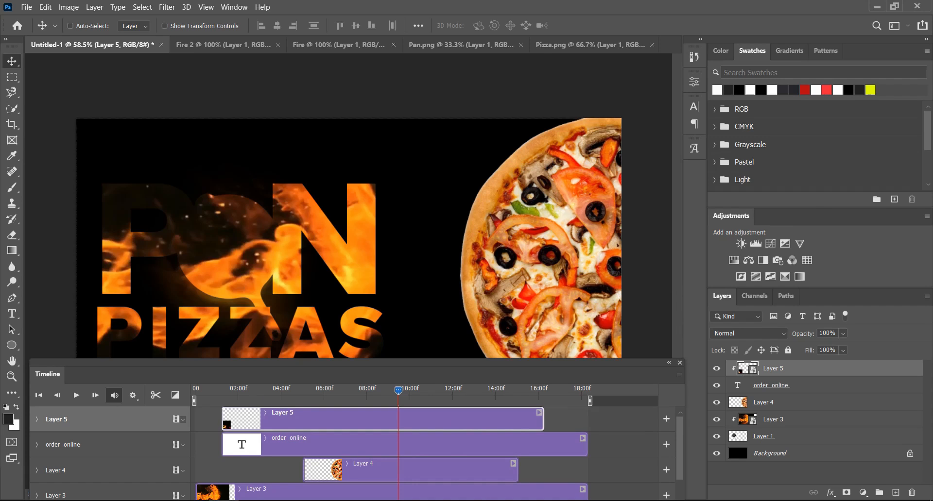
Trim the order online clip so it ends together with the Layer 5 flame clip at about 16 seconds
{"action": "left_click_drag", "start_coordinate": [382, 419], "coordinate": [412, 420]}
{"action": "left_click_drag", "start_coordinate": [253, 419], "coordinate": [234, 419]}
{"action": "left_click", "coordinate": [224, 419]}
{"action": "left_click", "coordinate": [253, 419]}
{"action": "left_click_drag", "start_coordinate": [253, 419], "coordinate": [244, 420]}
{"action": "left_click_drag", "start_coordinate": [585, 445], "coordinate": [543, 444]}
Play the animation from the beginning, stop it at about 6 seconds and bring the lower timeline tracks into view
{"action": "left_click_drag", "start_coordinate": [399, 391], "coordinate": [194, 390]}
{"action": "key", "text": "space"}
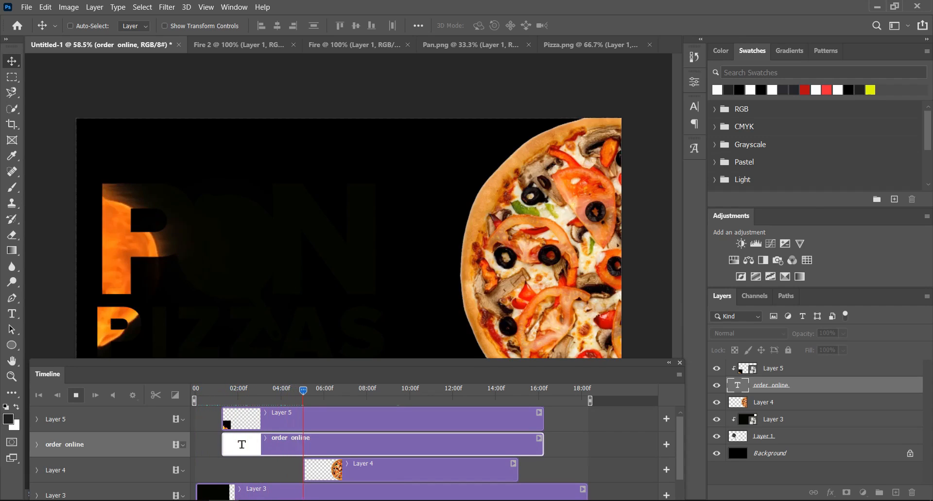
{"action": "key", "text": "space"}
{"action": "scroll", "coordinate": [391, 449], "scroll_direction": "down", "scroll_amount": 2}
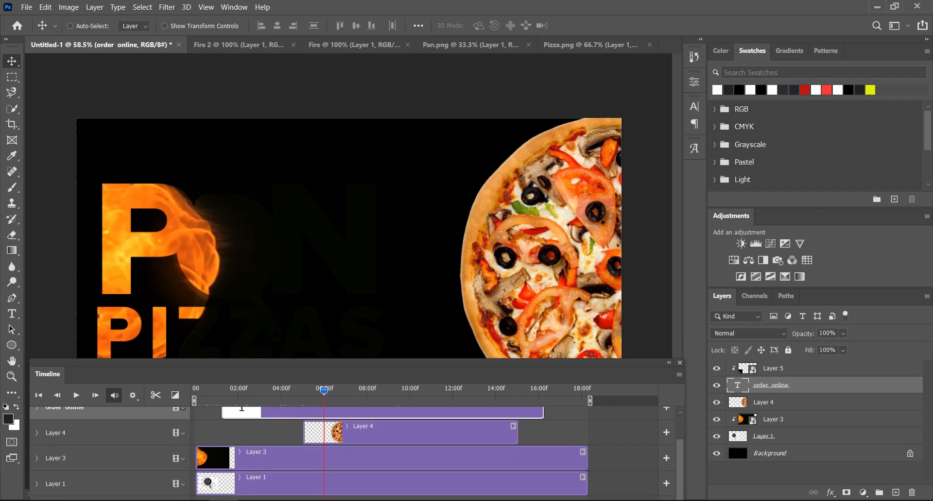
Trim about 2 seconds off the start of the Layer 3 fire clip and slide the clip back to the timeline's beginning
{"action": "left_click", "coordinate": [56, 459]}
{"action": "left_click", "coordinate": [197, 459]}
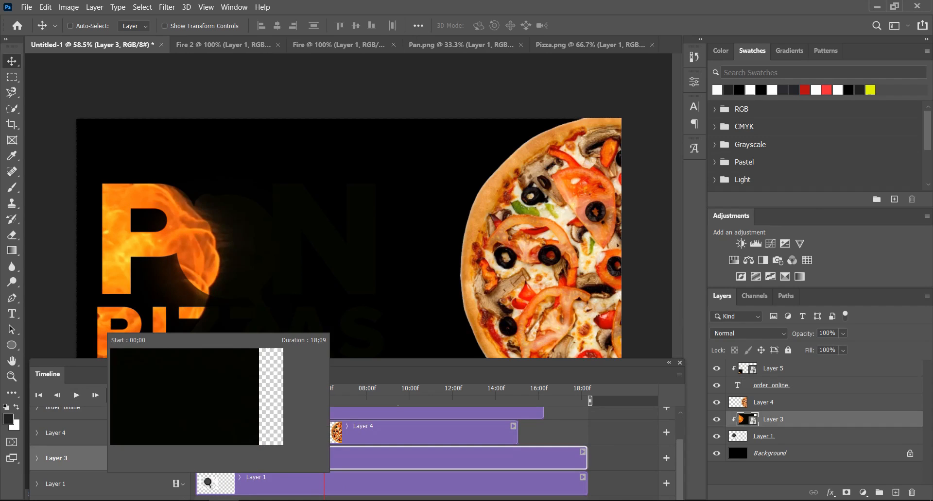
{"action": "left_click_drag", "start_coordinate": [221, 458], "coordinate": [241, 458]}
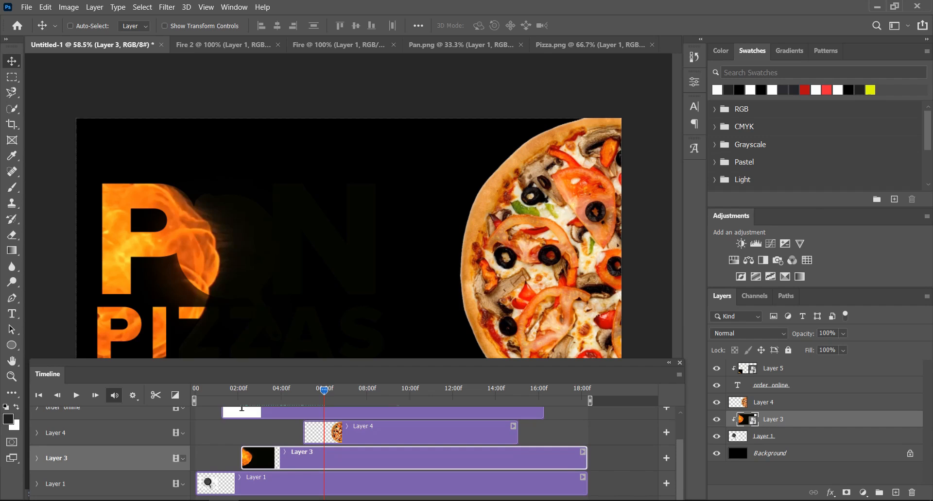
{"action": "left_click_drag", "start_coordinate": [340, 458], "coordinate": [295, 458]}
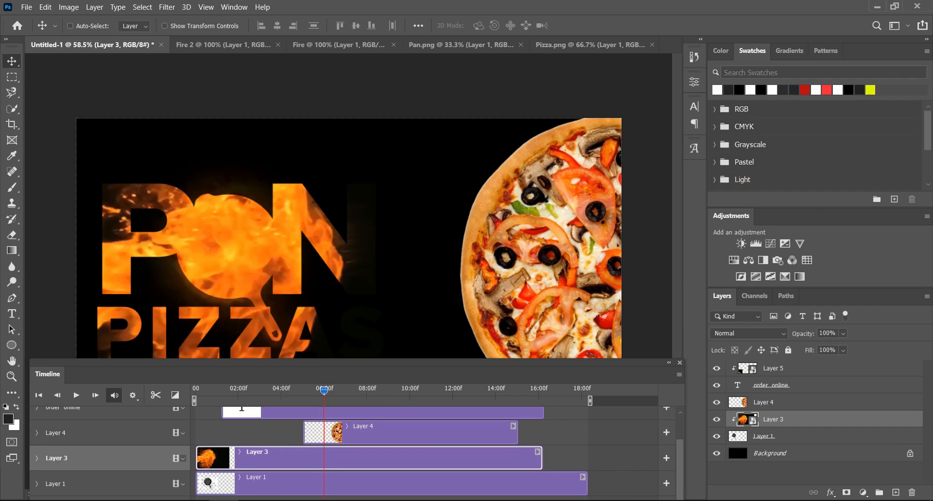
Play the animation from about 1 second to check when the fire enters the PAN PIZZAS lettering
{"action": "left_click_drag", "start_coordinate": [323, 391], "coordinate": [219, 390]}
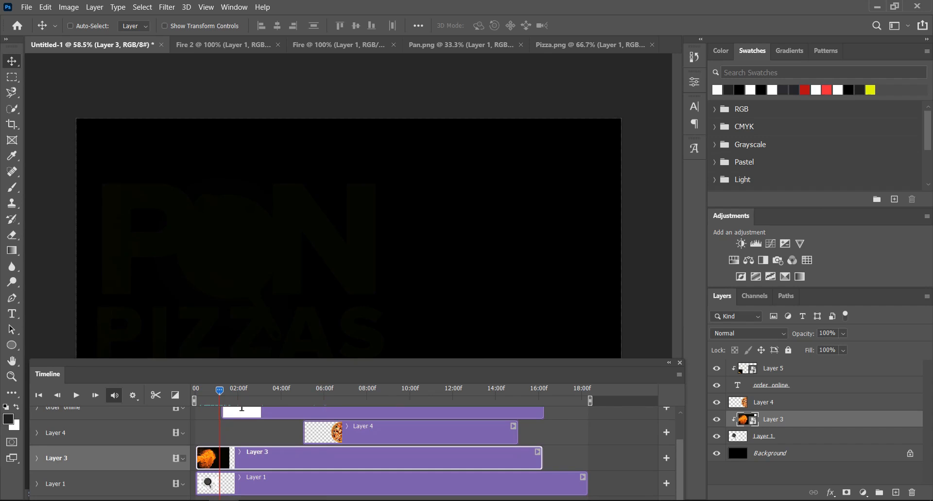
{"action": "left_click_drag", "start_coordinate": [219, 390], "coordinate": [218, 390]}
{"action": "key", "text": "space"}
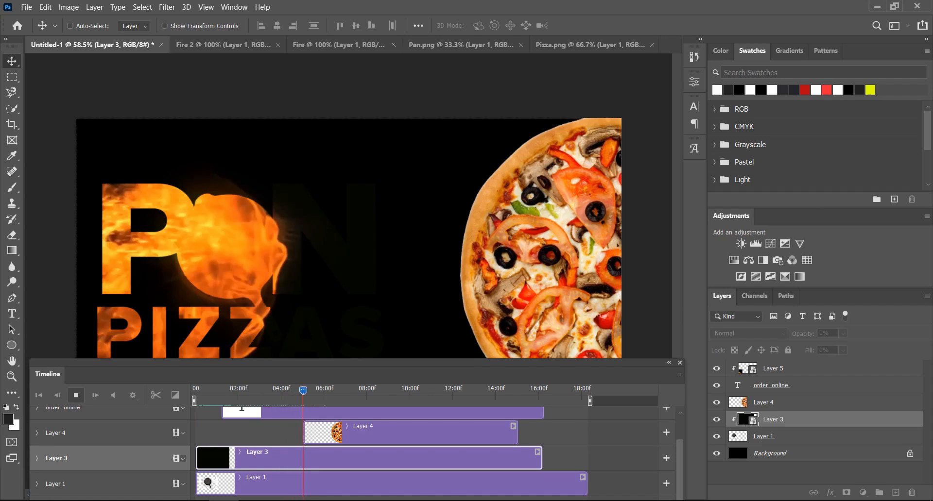
{"action": "key", "text": "space"}
Trim about 1 more second off the start of the Layer 3 fire clip, keeping it at the timeline's beginning, and rewind the playhead
{"action": "left_click_drag", "start_coordinate": [198, 458], "coordinate": [222, 458]}
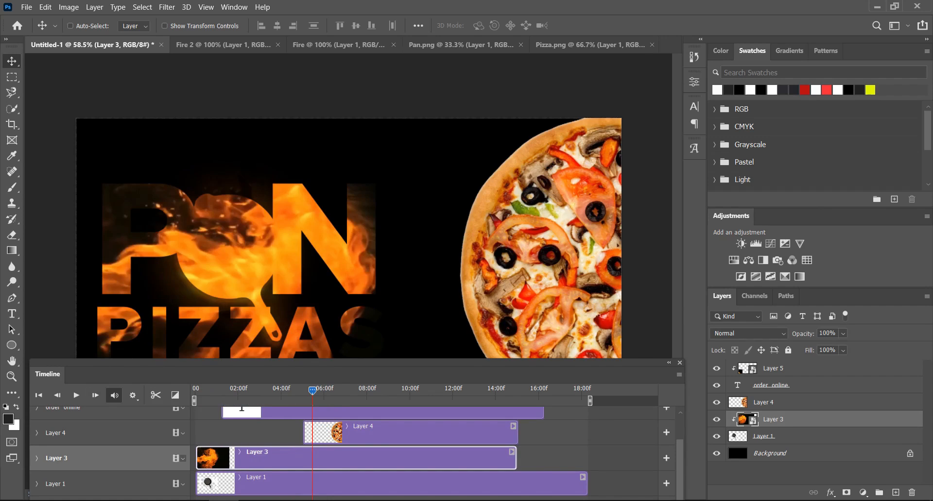
{"action": "left_click_drag", "start_coordinate": [307, 390], "coordinate": [195, 390]}
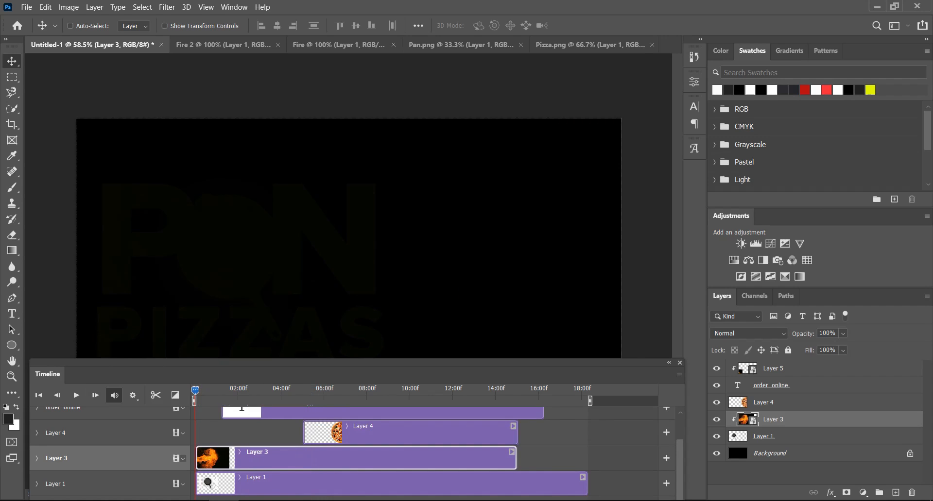
Play the animation from the beginning, pause it at about 7 seconds and resume playback with the upper timeline tracks in view
{"action": "key", "text": "space"}
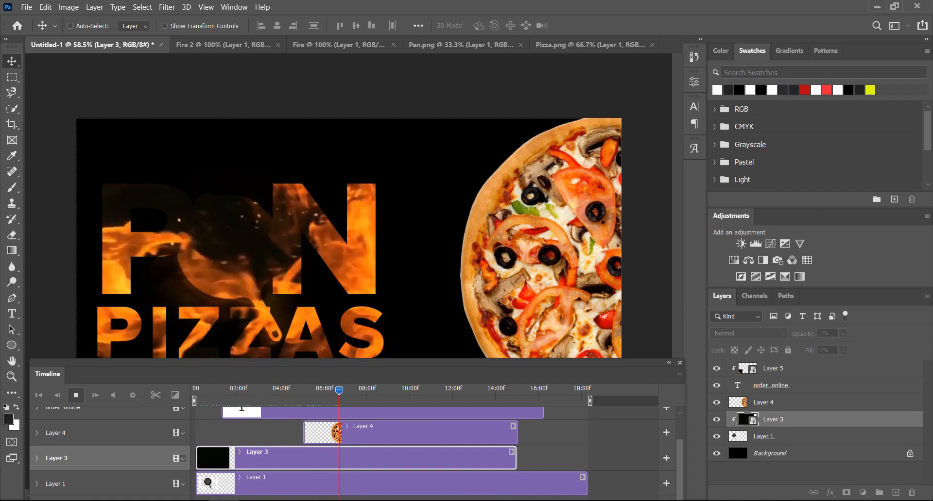
{"action": "key", "text": "space"}
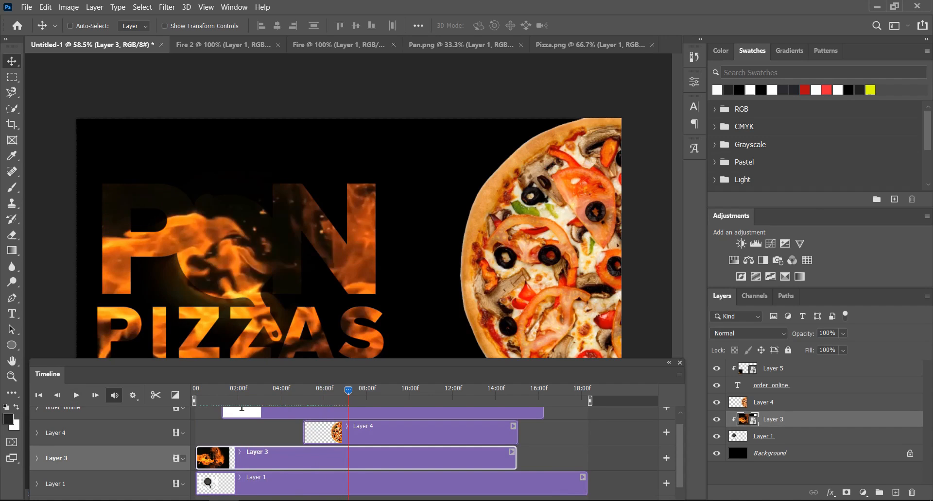
{"action": "scroll", "coordinate": [389, 452], "scroll_direction": "up", "scroll_amount": 2}
{"action": "key", "text": "space"}
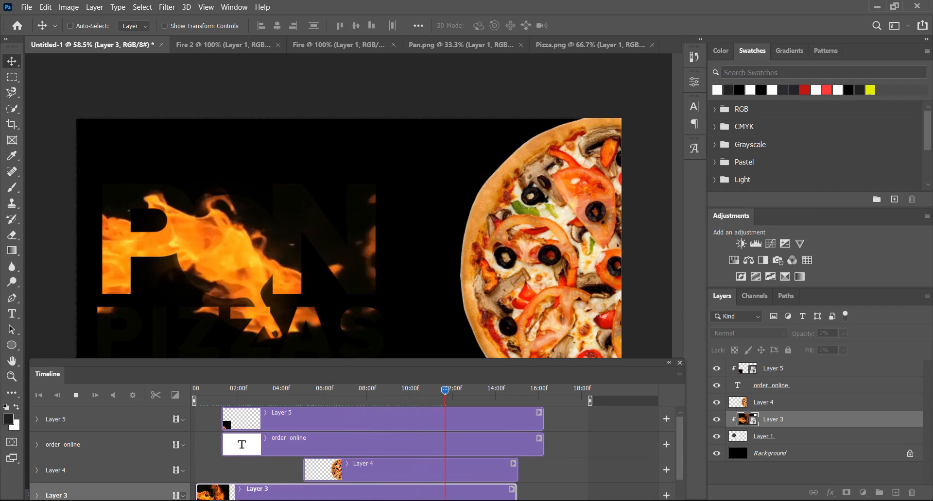
Hide the timeline to watch the full canvas during playback, and bring it back positioned high enough to show its tracks
{"action": "left_click", "coordinate": [680, 363]}
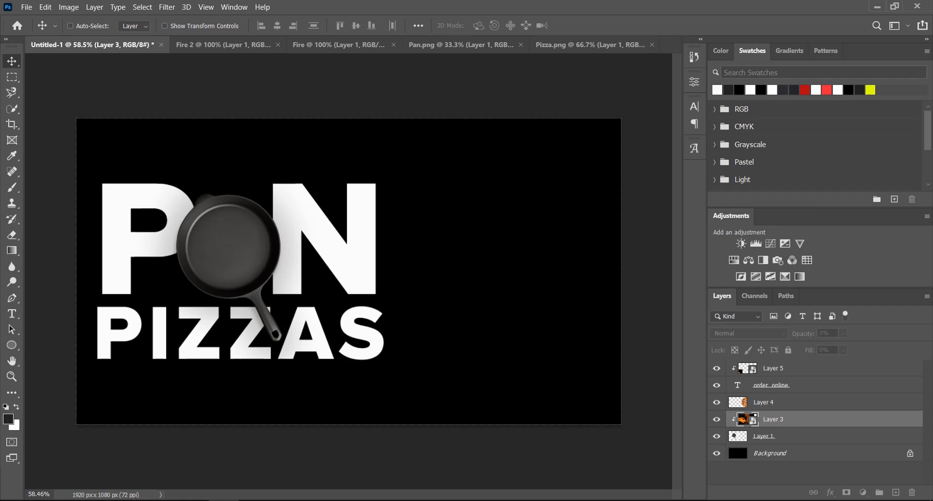
{"action": "left_click", "coordinate": [234, 7]}
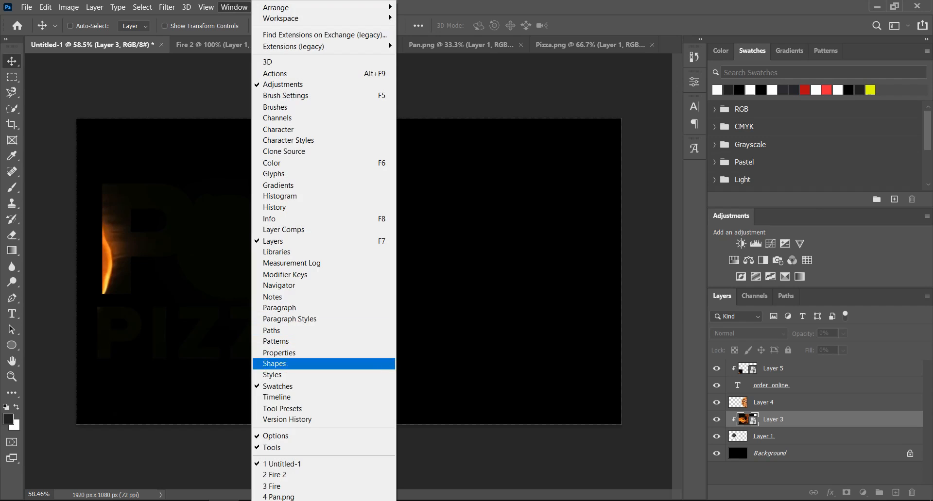
{"action": "left_click", "coordinate": [277, 397]}
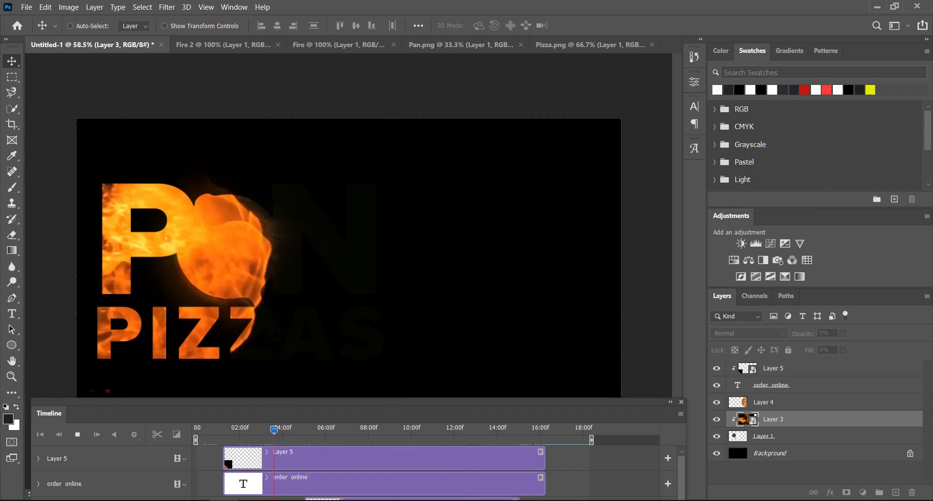
{"action": "scroll", "coordinate": [358, 473], "scroll_direction": "down", "scroll_amount": 3}
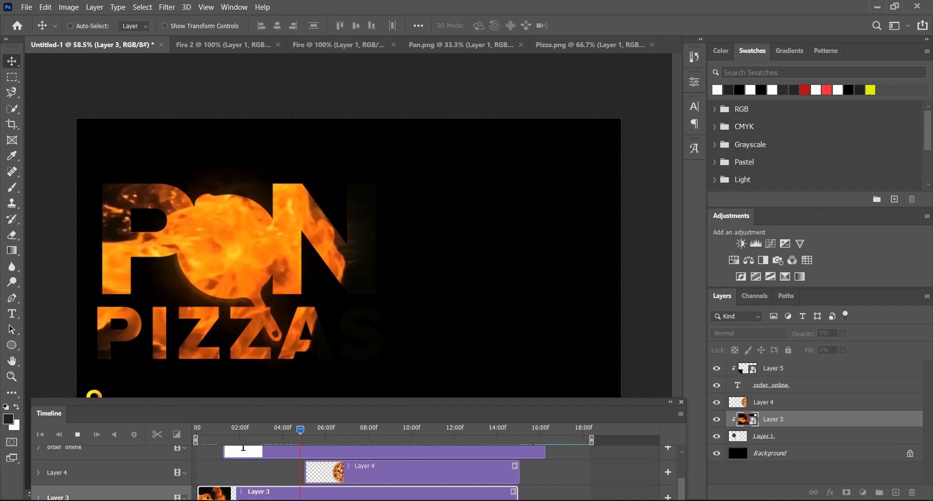
{"action": "scroll", "coordinate": [358, 473], "scroll_direction": "up", "scroll_amount": 3}
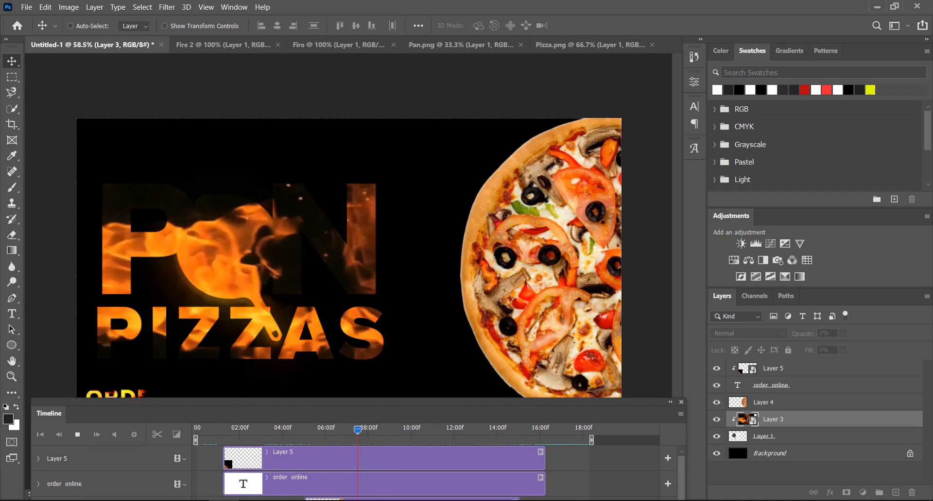
{"action": "left_click_drag", "start_coordinate": [357, 402], "coordinate": [374, 321]}
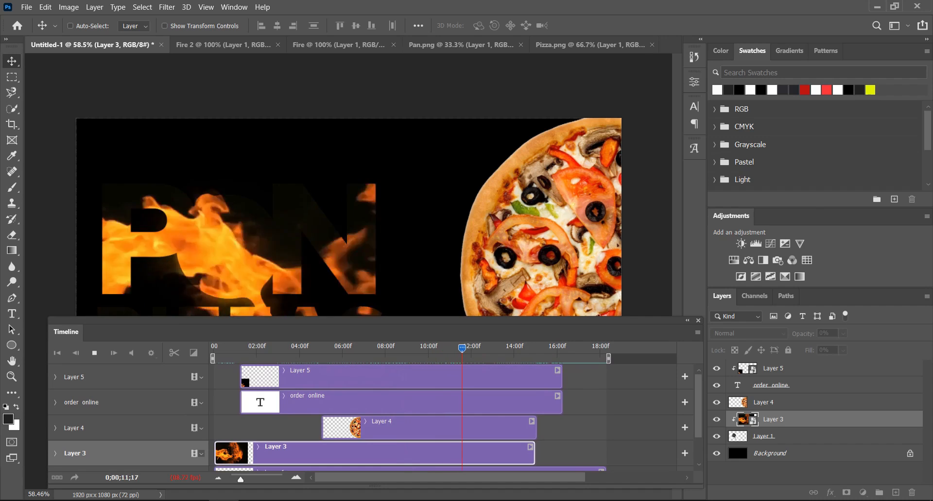
Trim the end of the Layer 1 clip to about 15 seconds, level with the ends of the Layer 3 and Layer 4 clips
{"action": "scroll", "coordinate": [375, 419], "scroll_direction": "down", "scroll_amount": 1}
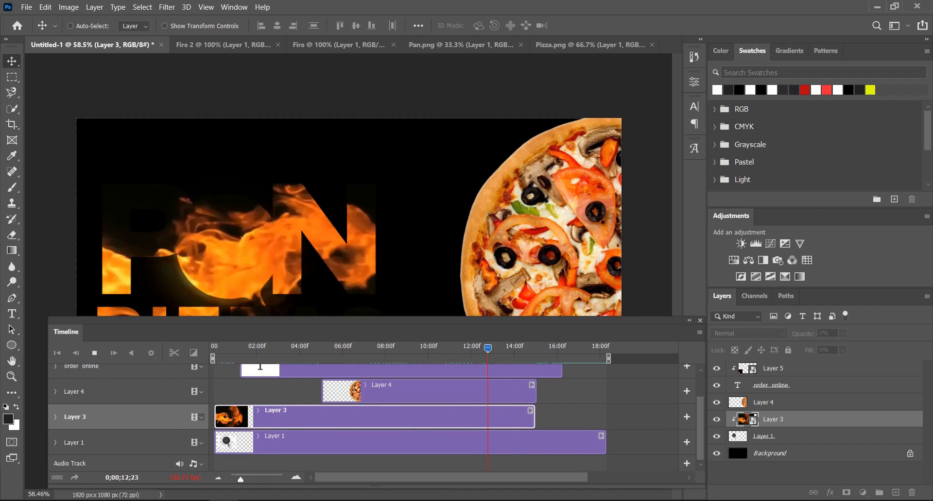
{"action": "left_click", "coordinate": [384, 442]}
{"action": "left_click_drag", "start_coordinate": [605, 443], "coordinate": [540, 443]}
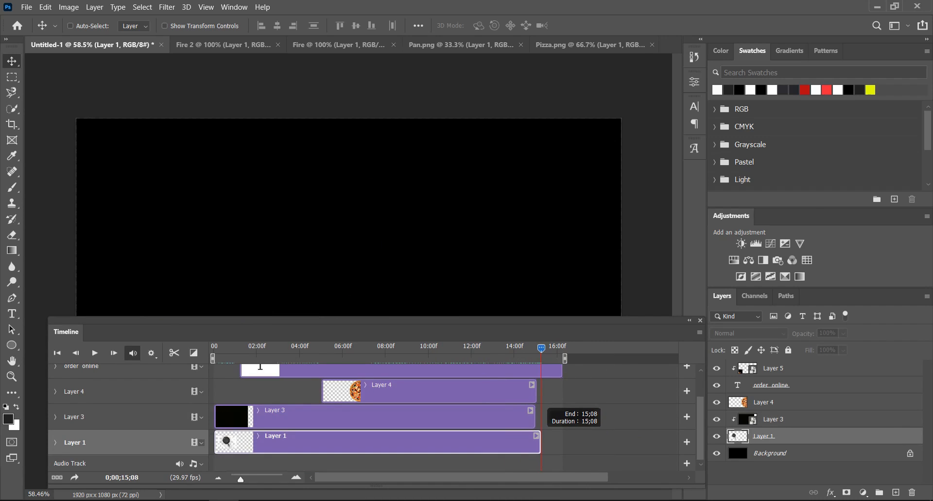
{"action": "scroll", "coordinate": [374, 418], "scroll_direction": "up", "scroll_amount": 1}
{"action": "scroll", "coordinate": [374, 418], "scroll_direction": "down", "scroll_amount": 1}
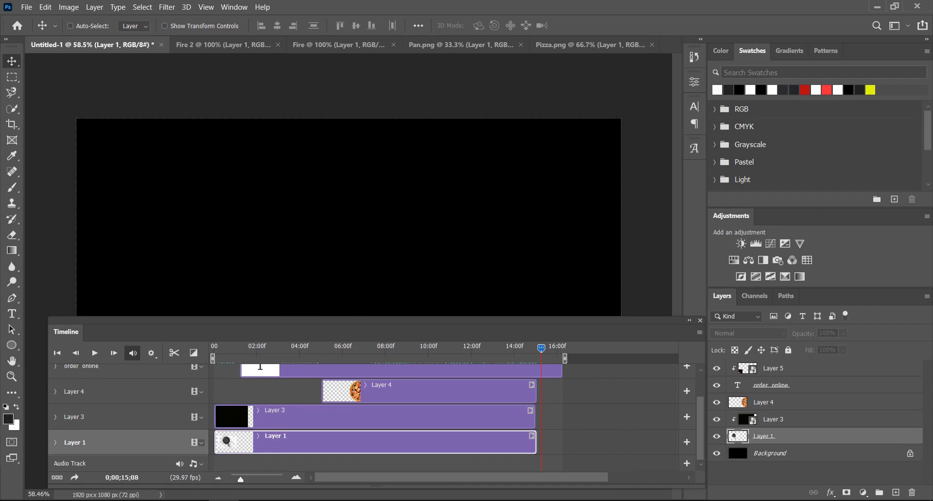
Trim the ends of the order online and Layer 5 clips to about 15 seconds, level with the other clips
{"action": "left_click", "coordinate": [770, 385]}
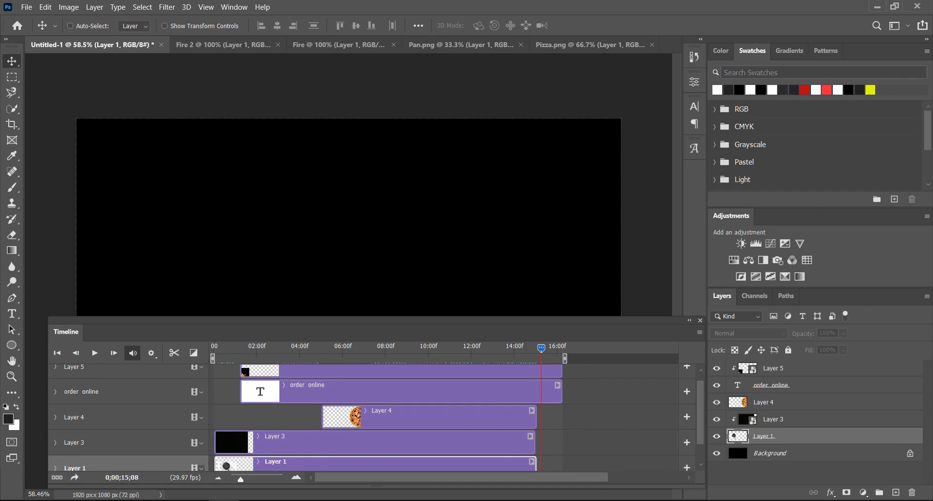
{"action": "left_click_drag", "start_coordinate": [562, 384], "coordinate": [541, 417]}
{"action": "scroll", "coordinate": [268, 353], "scroll_direction": "down", "scroll_amount": 1}
{"action": "scroll", "coordinate": [541, 417], "scroll_direction": "up", "scroll_amount": 1}
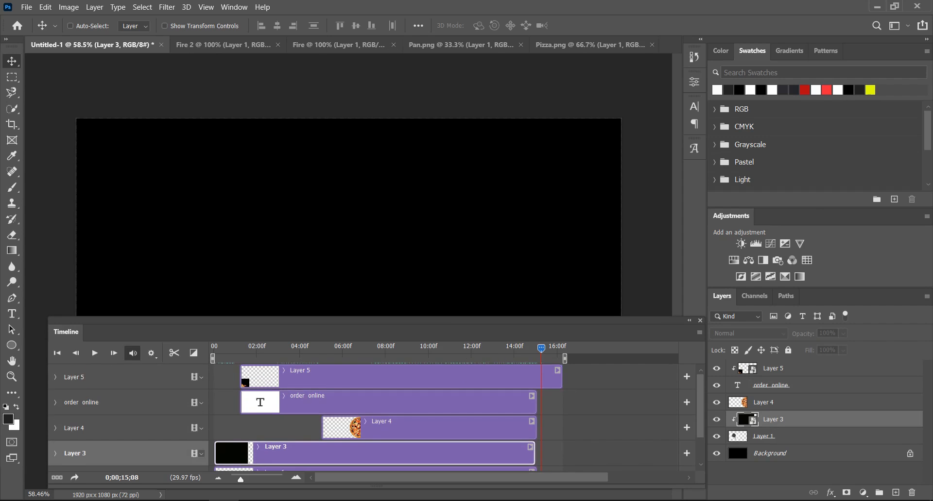
{"action": "left_click_drag", "start_coordinate": [561, 377], "coordinate": [536, 379]}
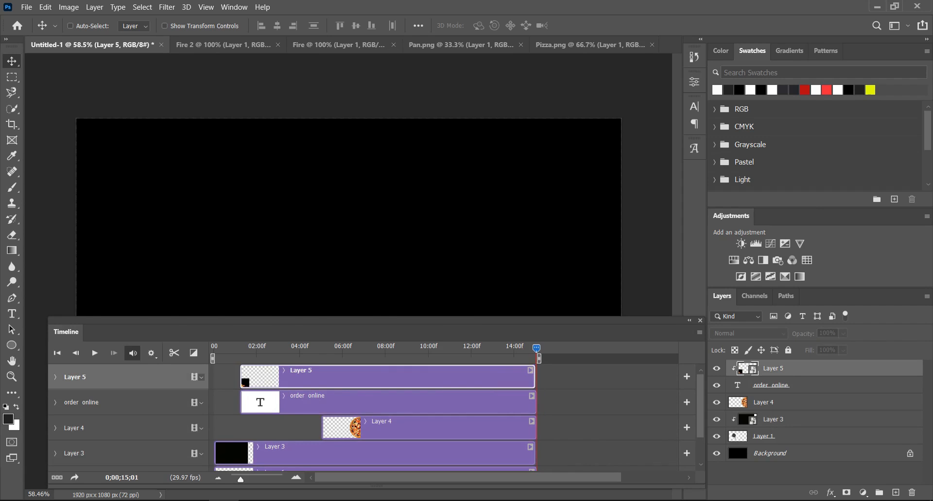
{"action": "scroll", "coordinate": [536, 379], "scroll_direction": "down", "scroll_amount": 1}
{"action": "scroll", "coordinate": [374, 418], "scroll_direction": "up", "scroll_amount": 1}
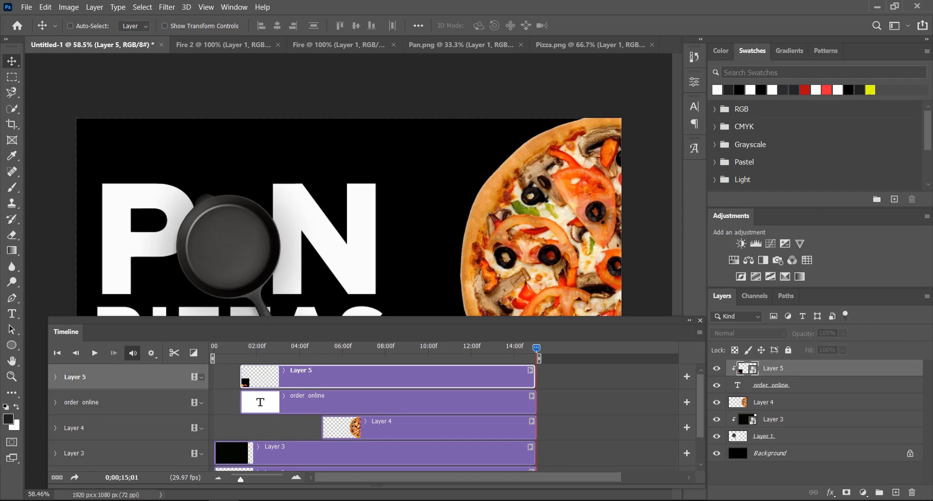
{"action": "left_click_drag", "start_coordinate": [534, 377], "coordinate": [537, 378]}
Preview the animation on the uncovered canvas with the timeline docked among the side panels, stopping at 0;00;03;21, and undock the timeline
{"action": "left_click_drag", "start_coordinate": [65, 332], "coordinate": [328, 212]}
{"action": "left_click_drag", "start_coordinate": [736, 211], "coordinate": [709, 210]}
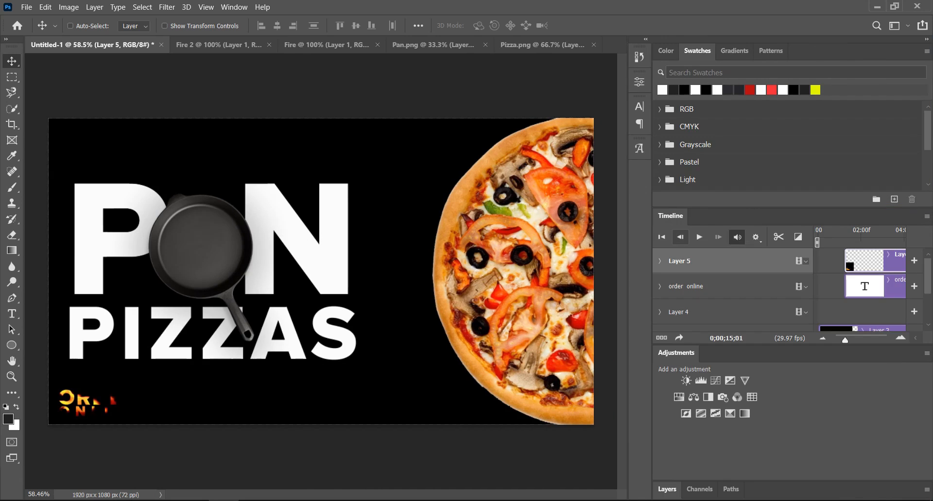
{"action": "key", "text": "space"}
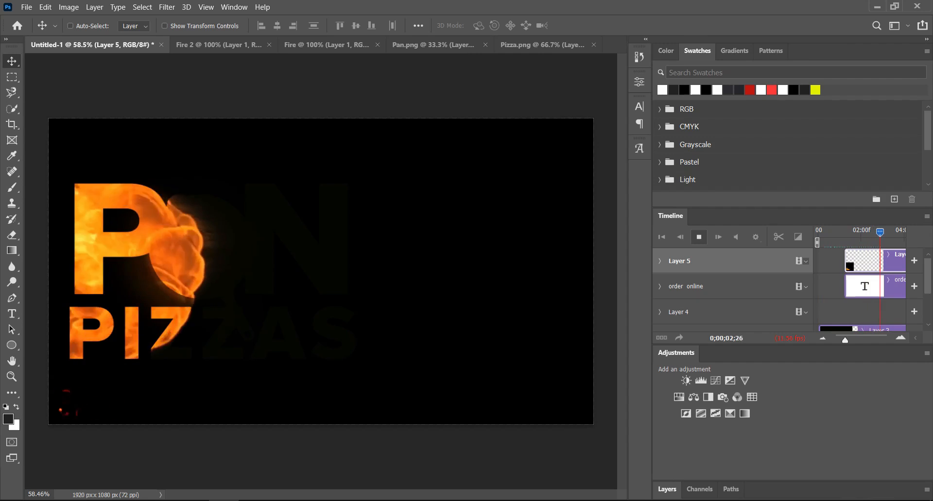
{"action": "key", "text": "space"}
{"action": "left_click_drag", "start_coordinate": [670, 216], "coordinate": [228, 311]}
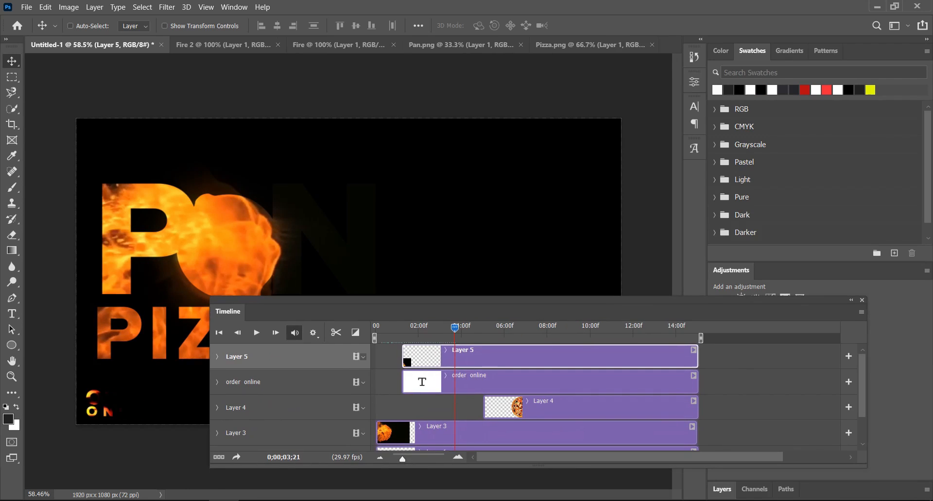
{"action": "left_click", "coordinate": [244, 382]}
{"action": "left_click_drag", "start_coordinate": [461, 357], "coordinate": [452, 356]}
{"action": "key", "text": "ctrl+z"}
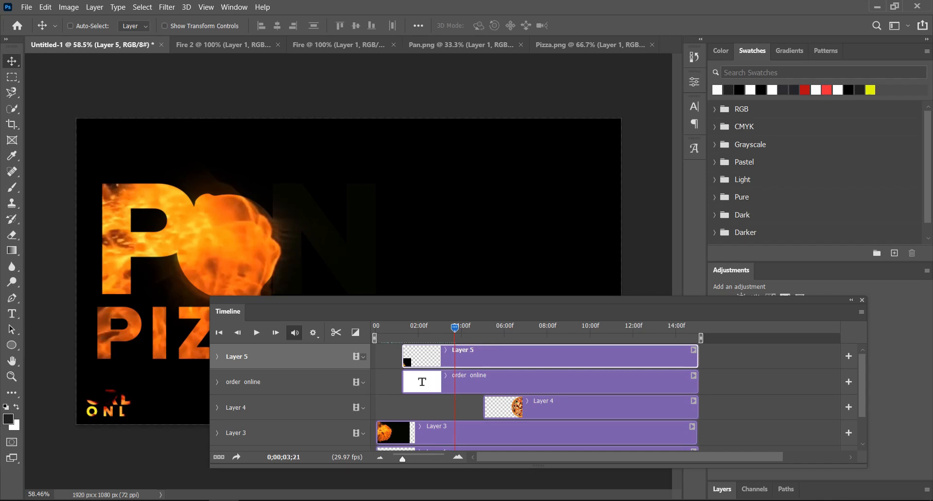
Trim the starts of the order online and Layer 5 clips to the playhead at 0;00;03;21
{"action": "left_click", "coordinate": [244, 382]}
{"action": "left_click_drag", "start_coordinate": [415, 382], "coordinate": [468, 382]}
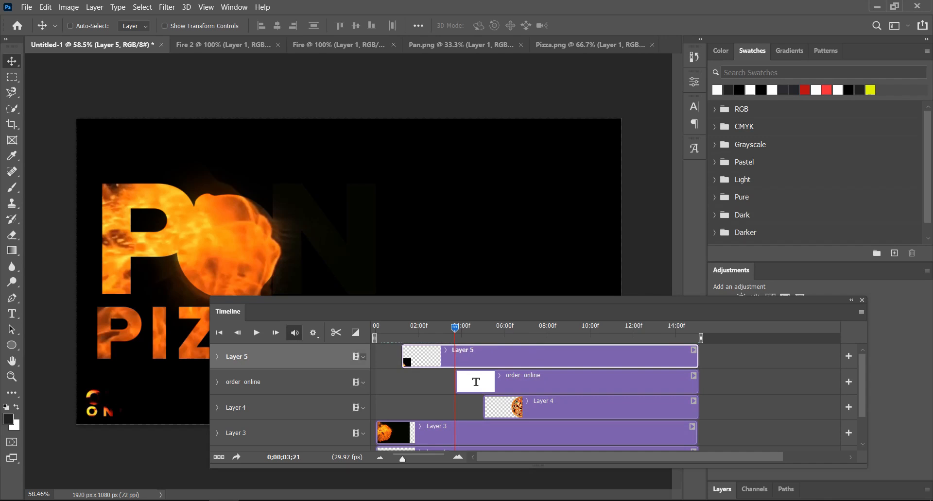
{"action": "left_click_drag", "start_coordinate": [402, 359], "coordinate": [456, 361]}
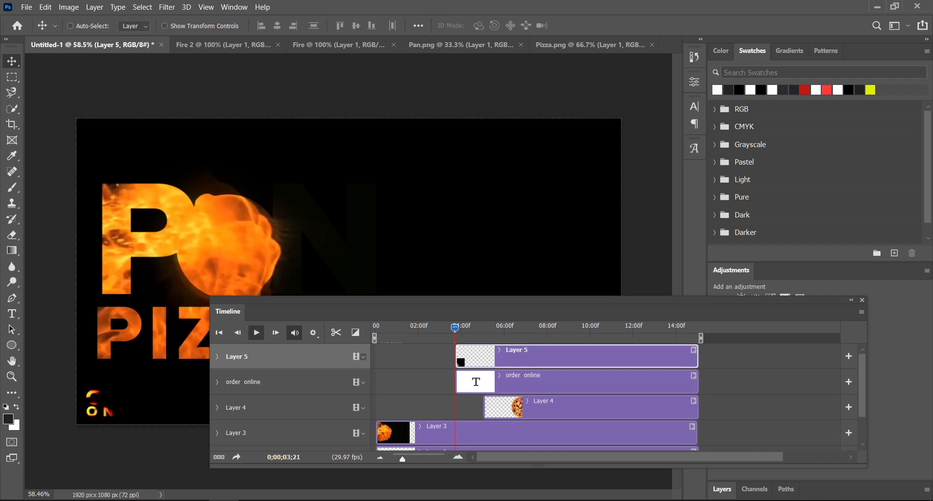
Move the playhead back to before 2 seconds and play the animation to check the ORDER ONLINE caption's entry
{"action": "key", "text": "space"}
{"action": "key", "text": "space"}
{"action": "left_click_drag", "start_coordinate": [470, 329], "coordinate": [411, 329]}
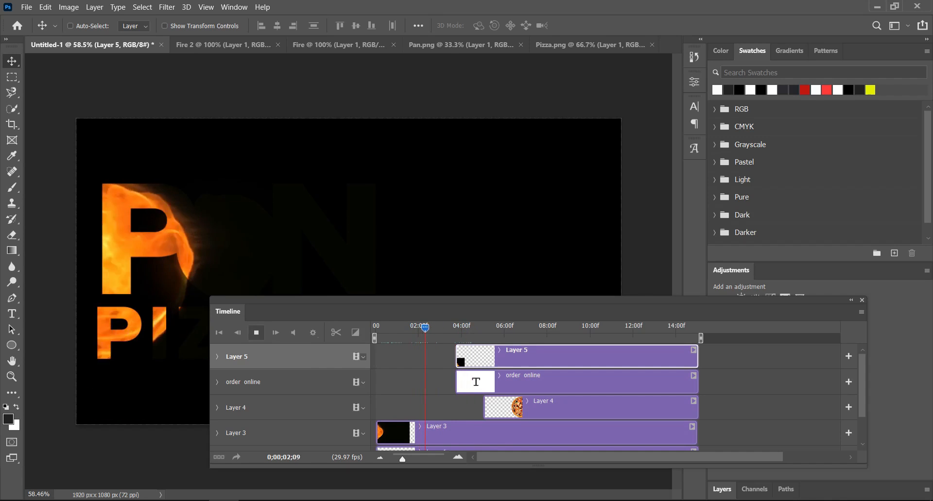